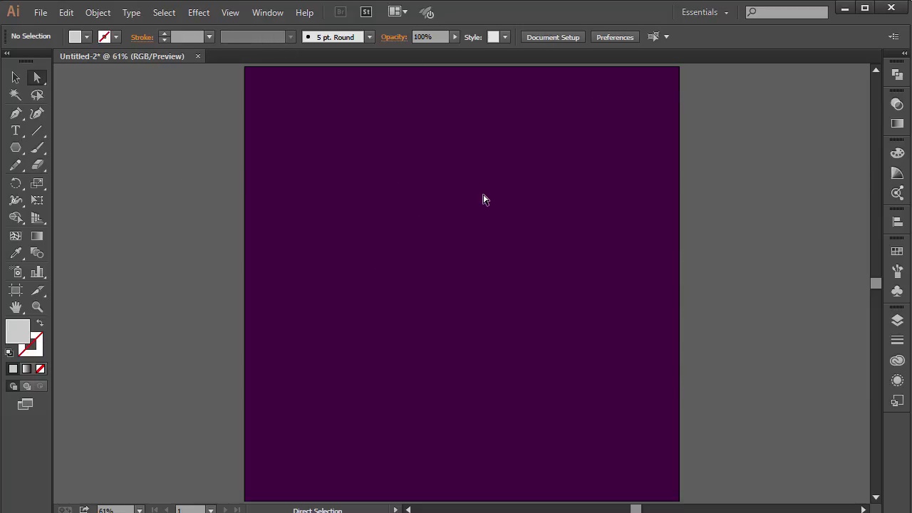
# Draw a three-sided polygon with a 100 px radius in the upper-left area of the artboard.
pyautogui.click(19, 149)
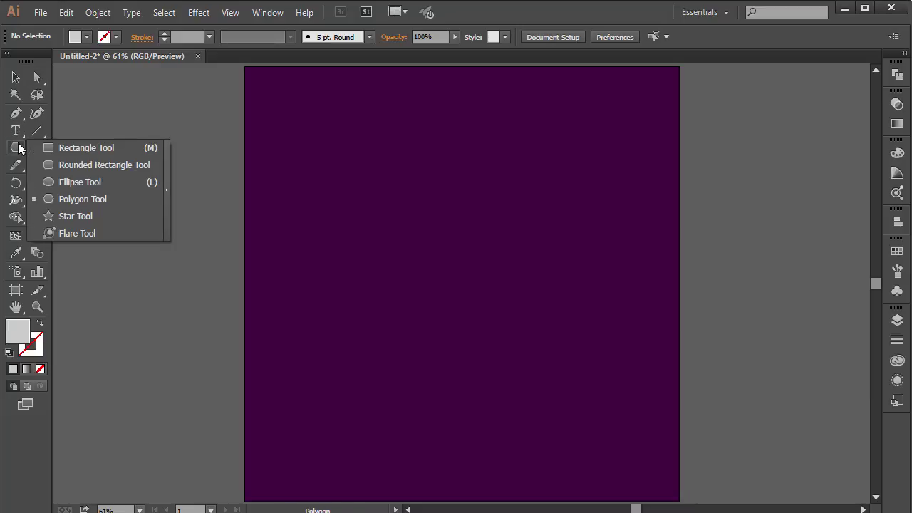
pyautogui.click(57, 198)
pyautogui.click(315, 194)
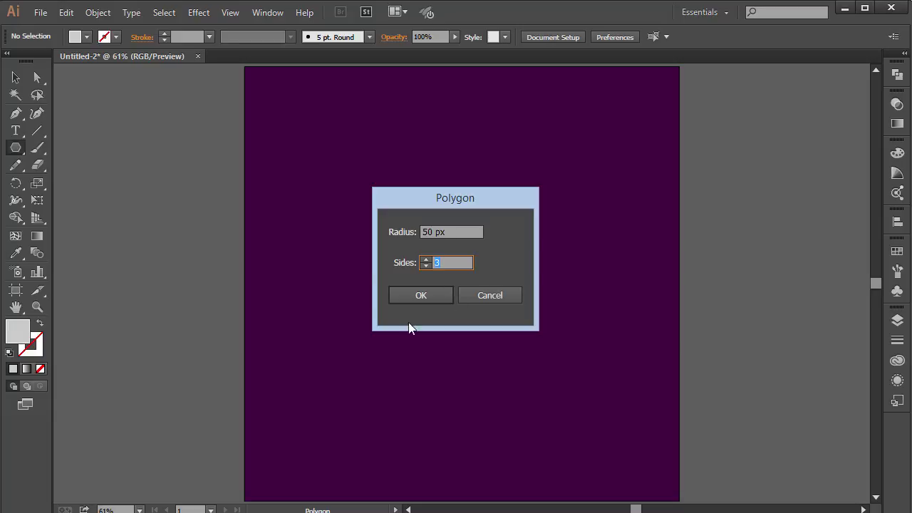
pyautogui.click(453, 232)
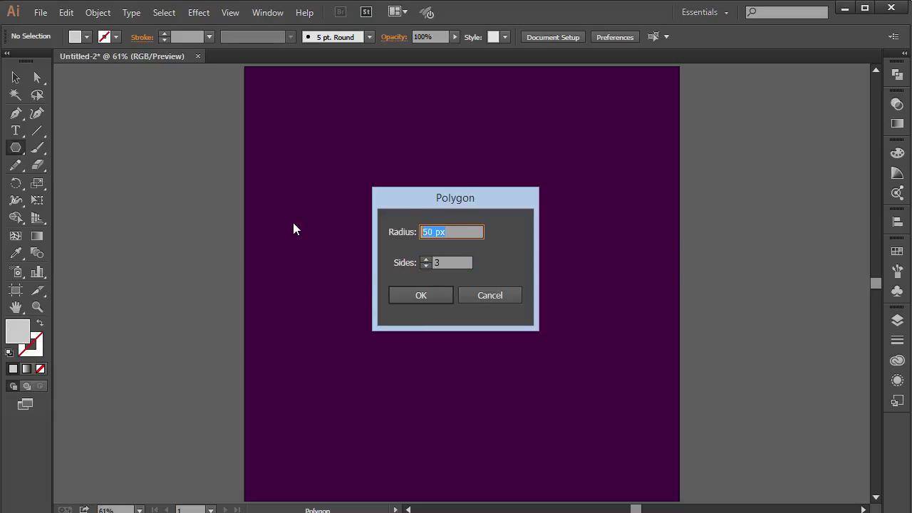
pyautogui.write('100')
pyautogui.press('Return')
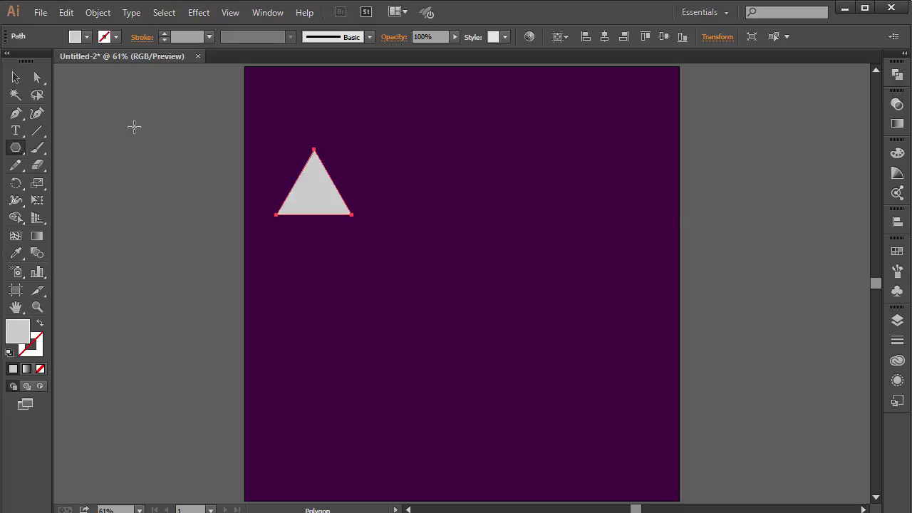
# Enlarge the triangle proportionally to fill most of the artboard's width and centre it horizontally on the artboard.
pyautogui.click(15, 81)
pyautogui.moveTo(352, 214); pyautogui.dragTo(848, 413)
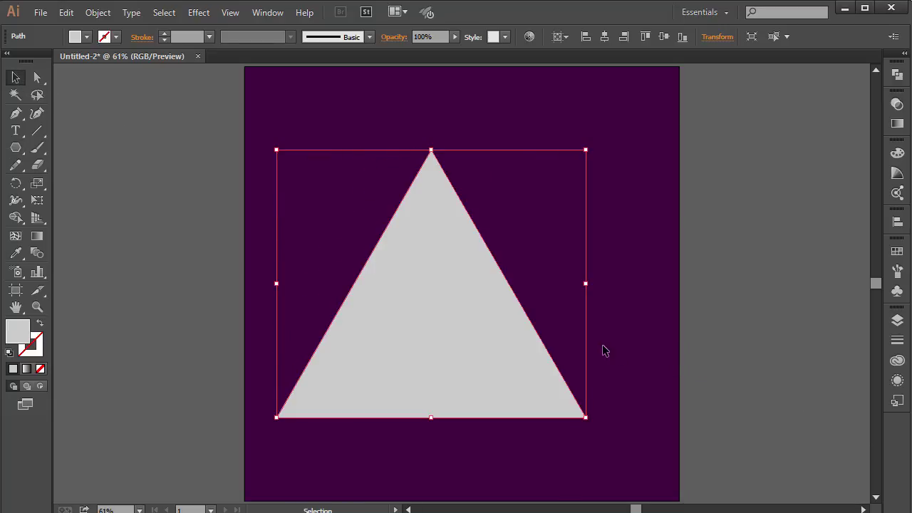
pyautogui.click(603, 37)
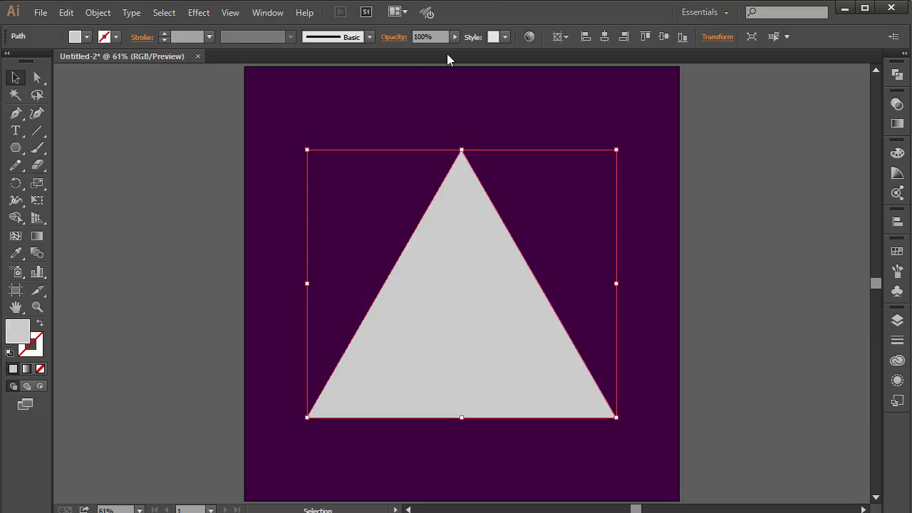
pyautogui.click(562, 38)
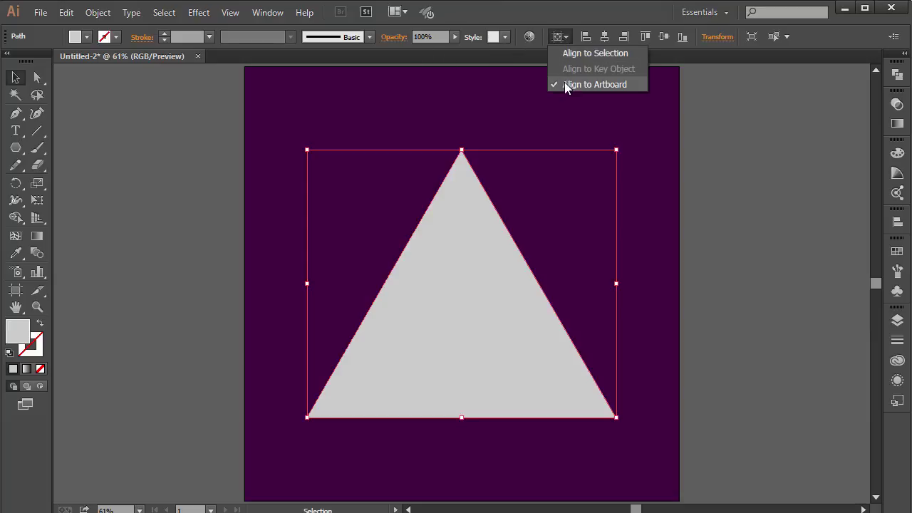
pyautogui.click(592, 83)
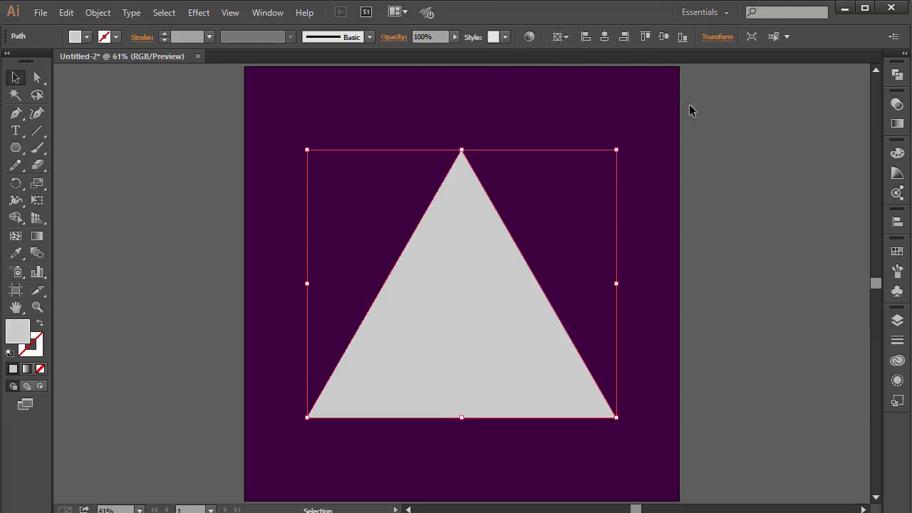
pyautogui.click(646, 106)
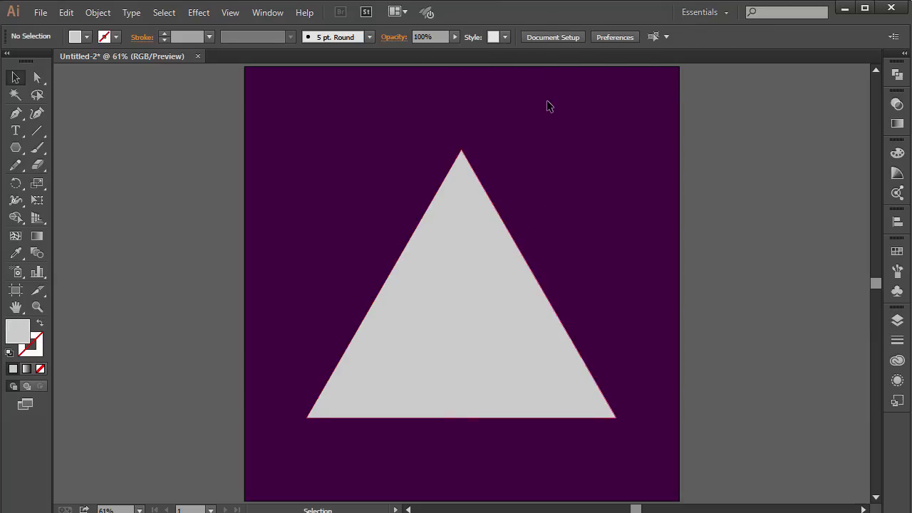
pyautogui.click(481, 322)
pyautogui.click(560, 36)
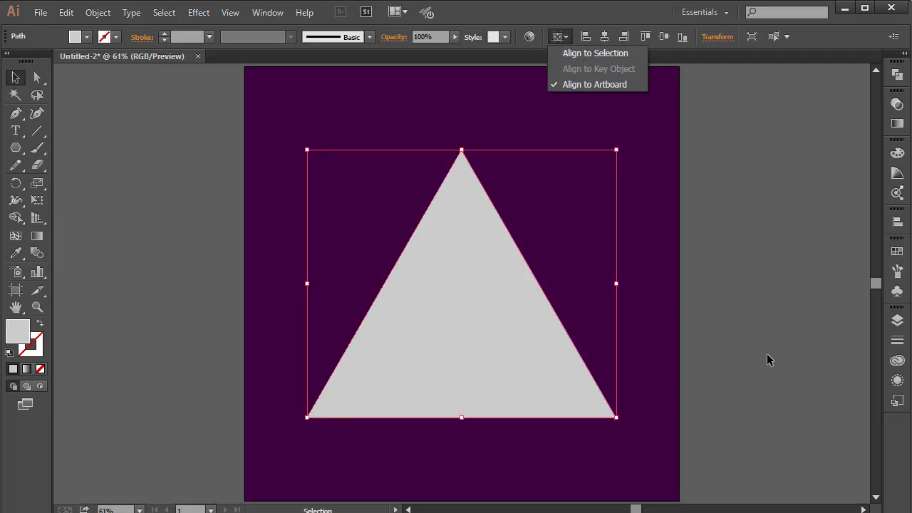
pyautogui.click(469, 203)
pyautogui.click(626, 199)
# Start an Offset Path on the triangle with the preview enabled.
pyautogui.click(496, 268)
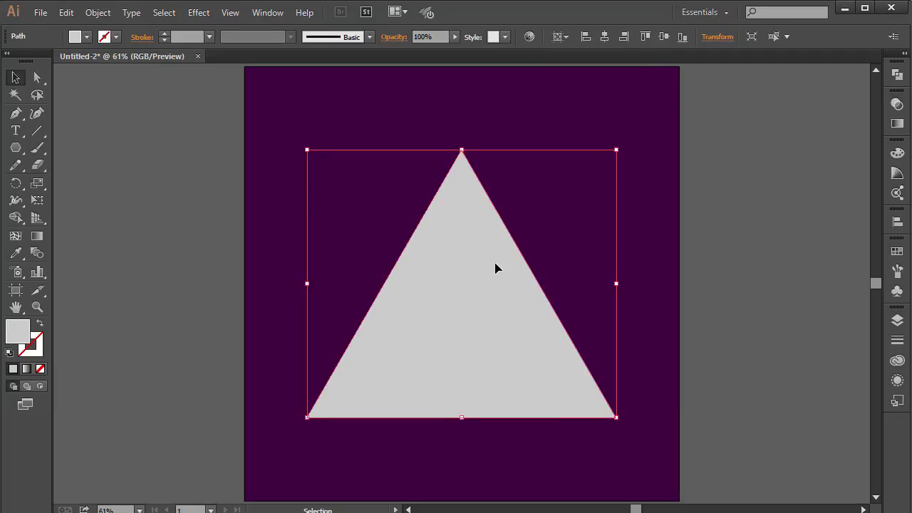
pyautogui.click(96, 12)
pyautogui.moveTo(147, 302)
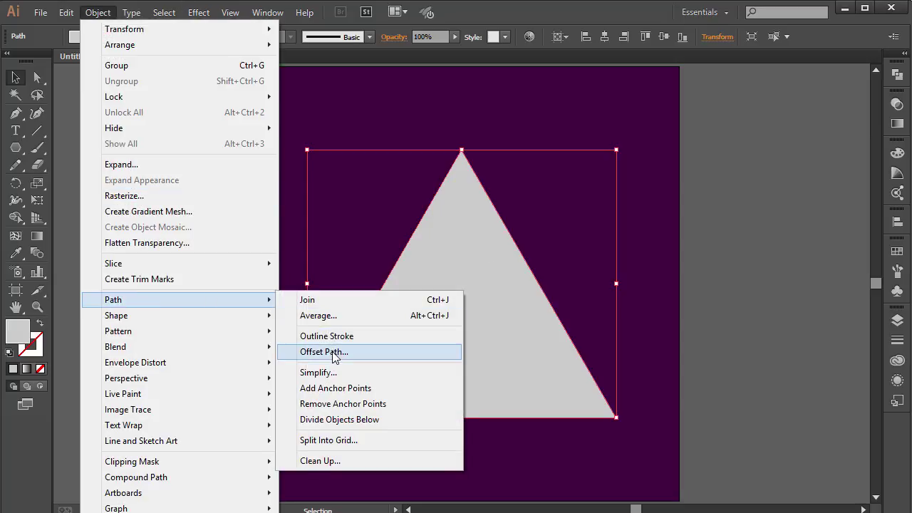
pyautogui.click(331, 352)
pyautogui.click(674, 278)
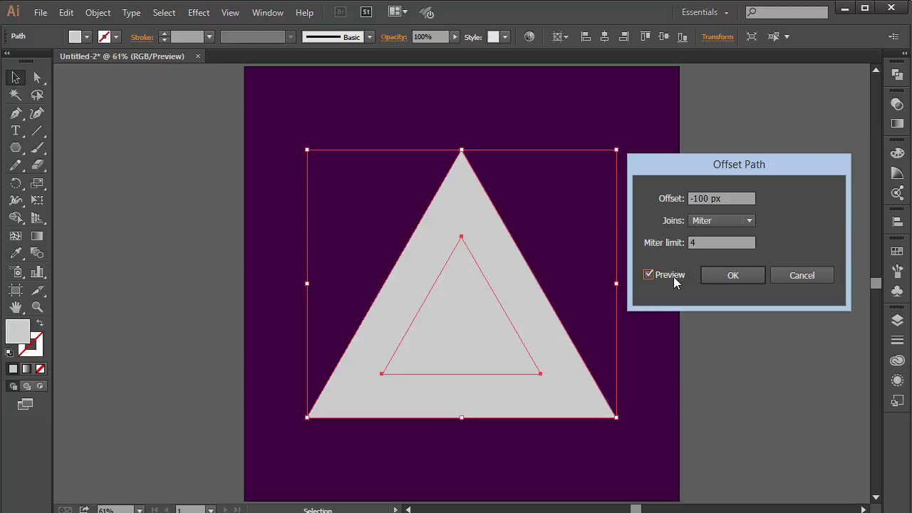
# Try an offset of -120 px for the triangle's inner path.
pyautogui.moveTo(750, 198); pyautogui.dragTo(557, 205)
pyautogui.write('-120')
pyautogui.press('Tab')
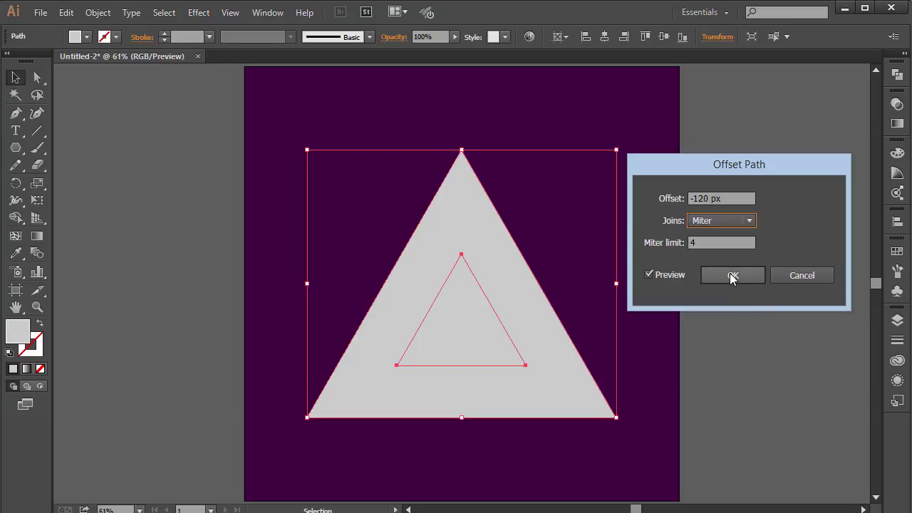
# Set the path offset to -100 px with miter joins and create the inner triangle.
pyautogui.moveTo(750, 198); pyautogui.dragTo(282, 372)
pyautogui.write('-100')
pyautogui.press('Tab')
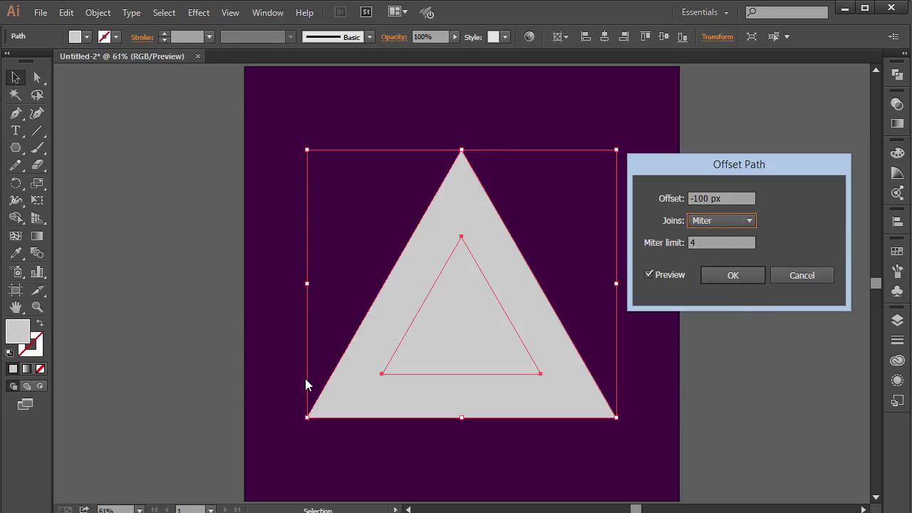
pyautogui.click(729, 275)
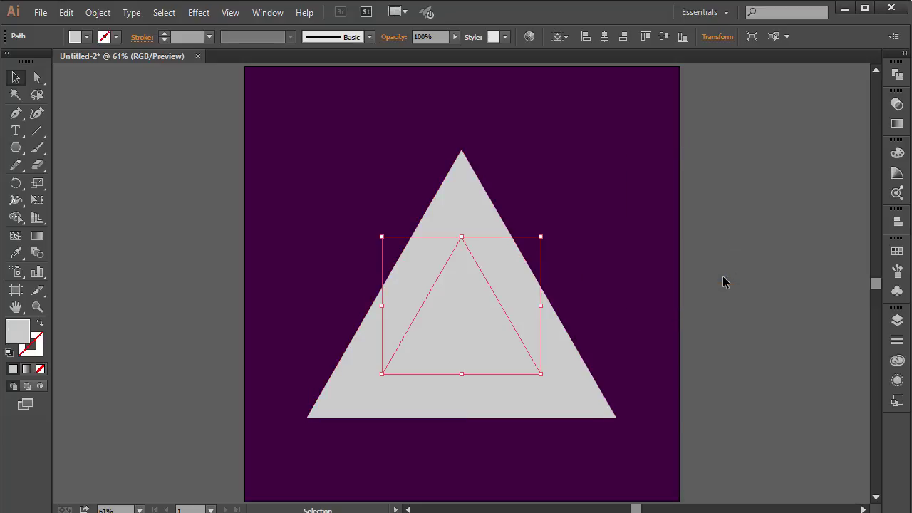
# Subtract the inner triangle from the outer one with the Minus Front shape mode to make a hollow triangle.
pyautogui.hotkey('ctrl', 'a')
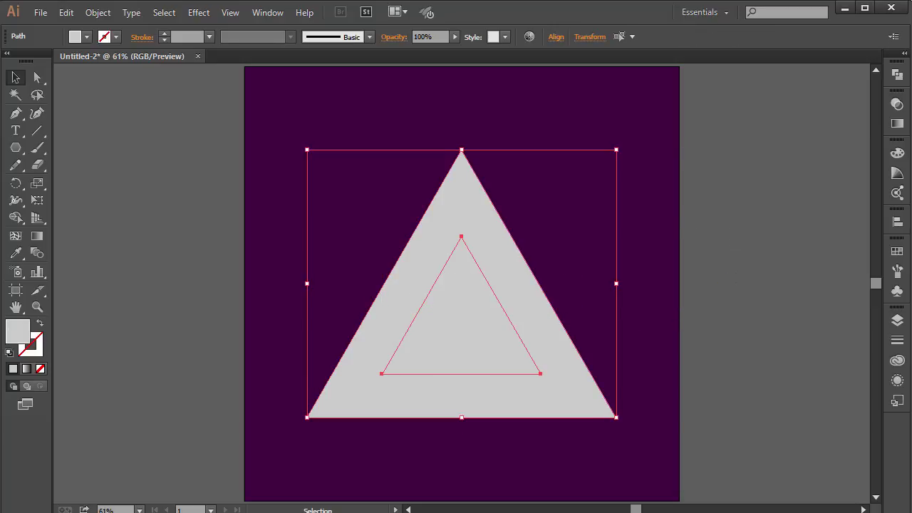
pyautogui.click(897, 74)
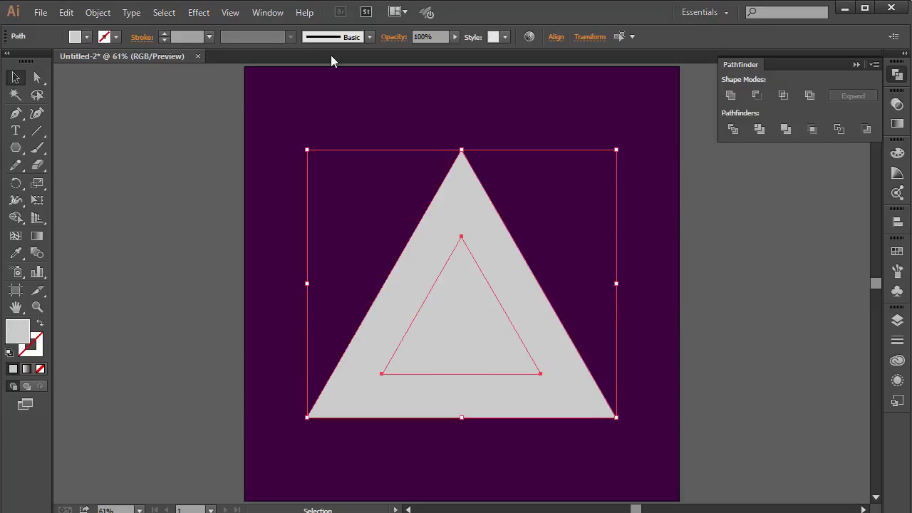
pyautogui.click(269, 14)
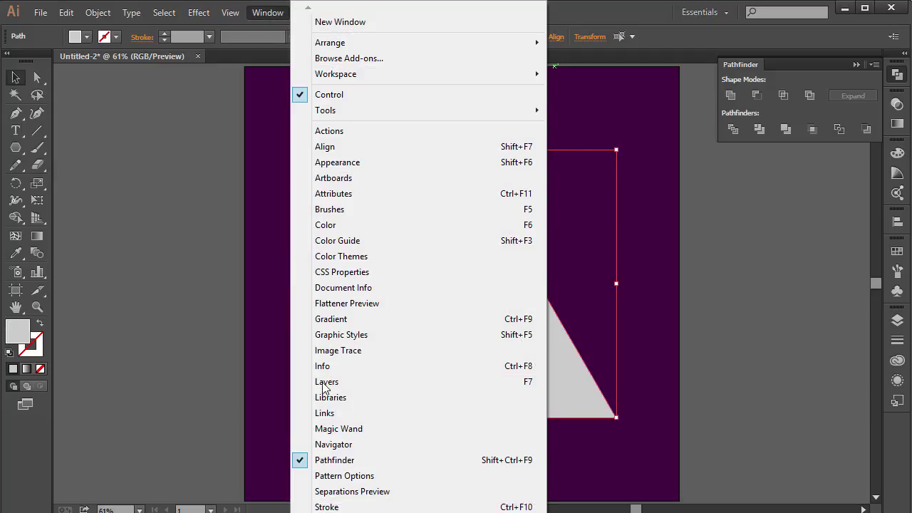
pyautogui.click(756, 96)
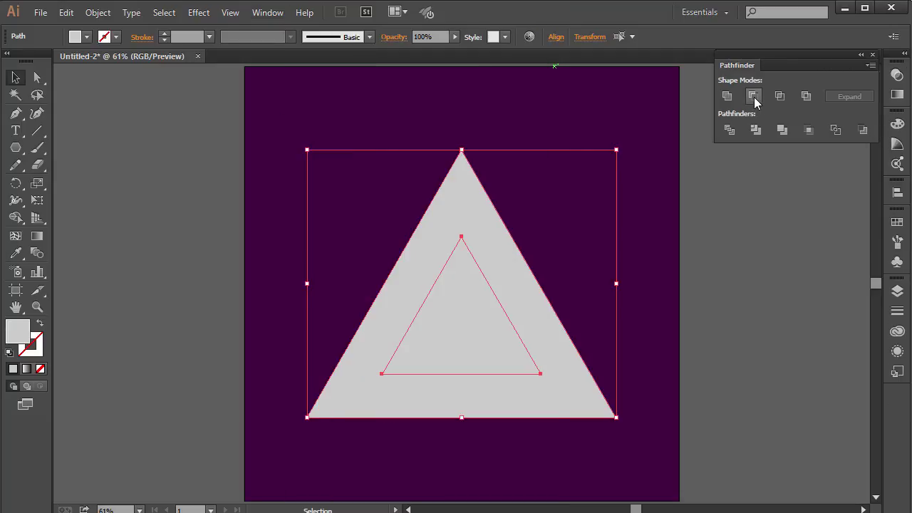
pyautogui.click(754, 97)
pyautogui.moveTo(822, 75); pyautogui.dragTo(898, 71)
pyautogui.click(713, 156)
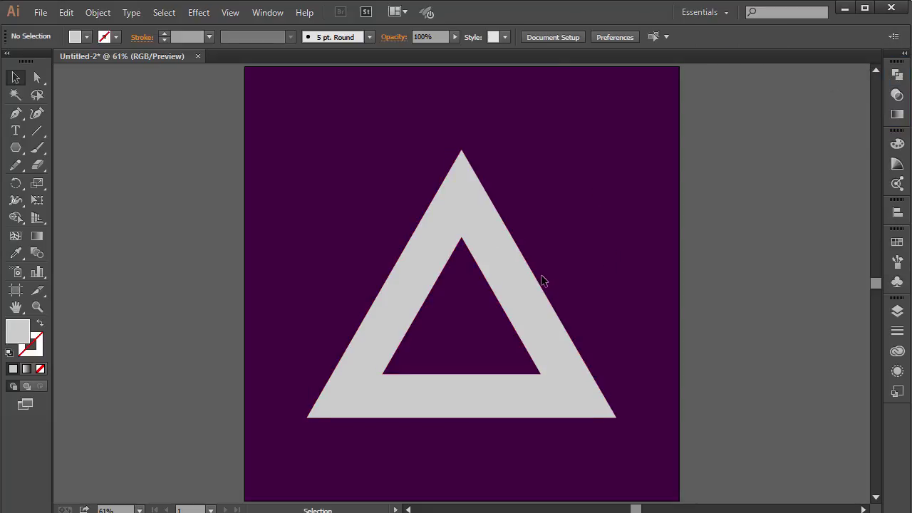
pyautogui.moveTo(545, 284); pyautogui.dragTo(601, 283)
pyautogui.hotkey('ctrl', 'z')
pyautogui.click(663, 252)
# Round all inner and outer corners of the hollow triangle together using the live corners.
pyautogui.click(460, 151)
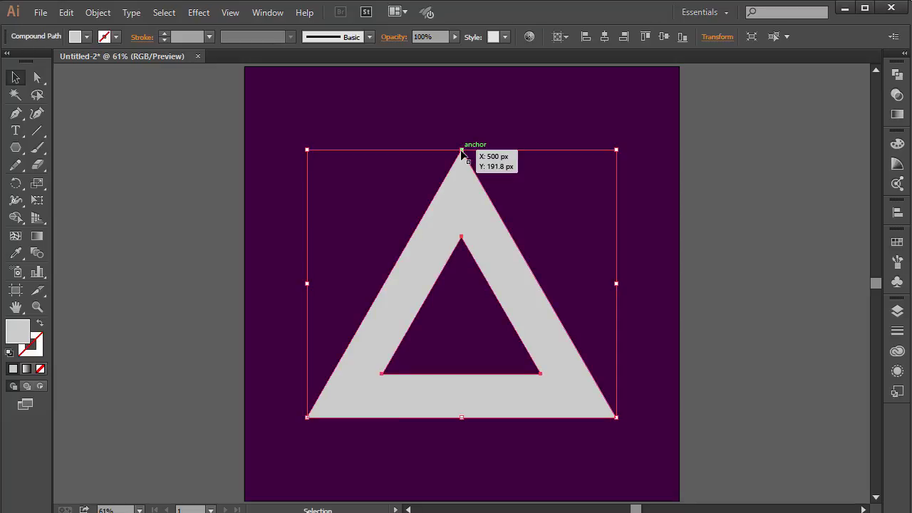
pyautogui.press('a')
pyautogui.click(462, 151)
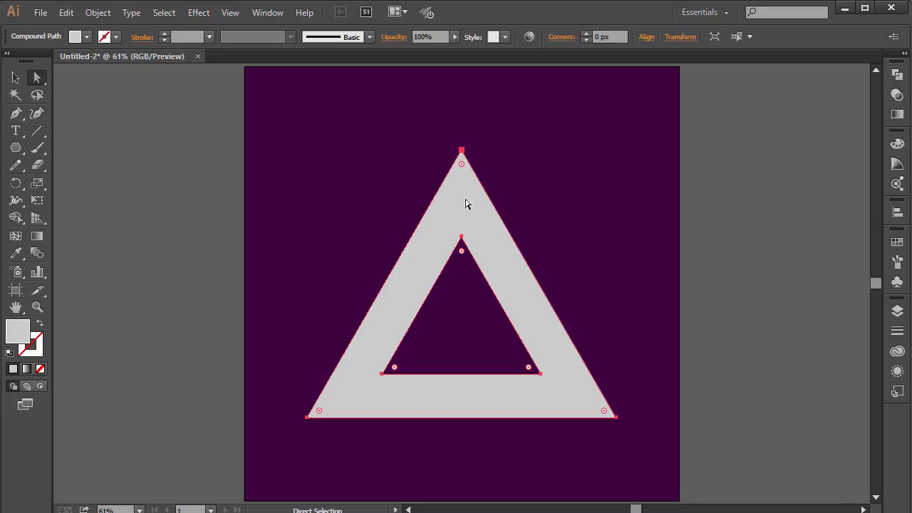
pyautogui.press('v')
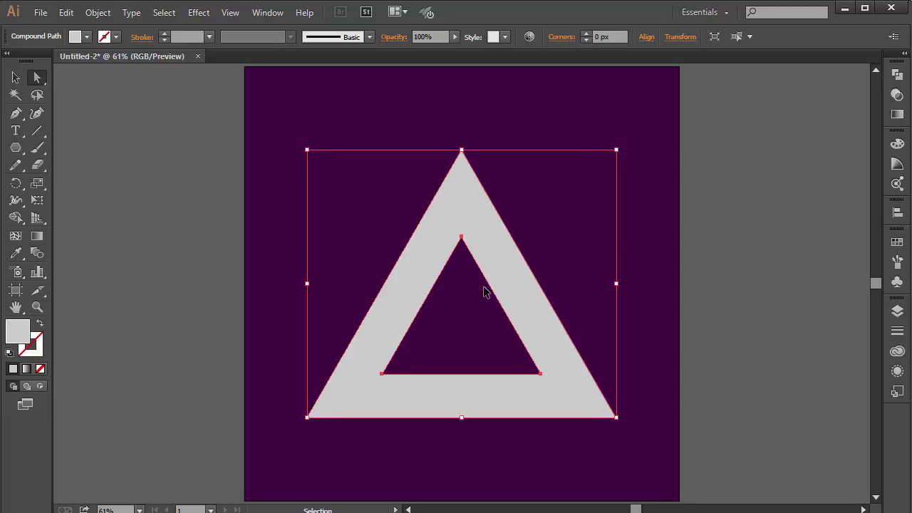
pyautogui.press('a')
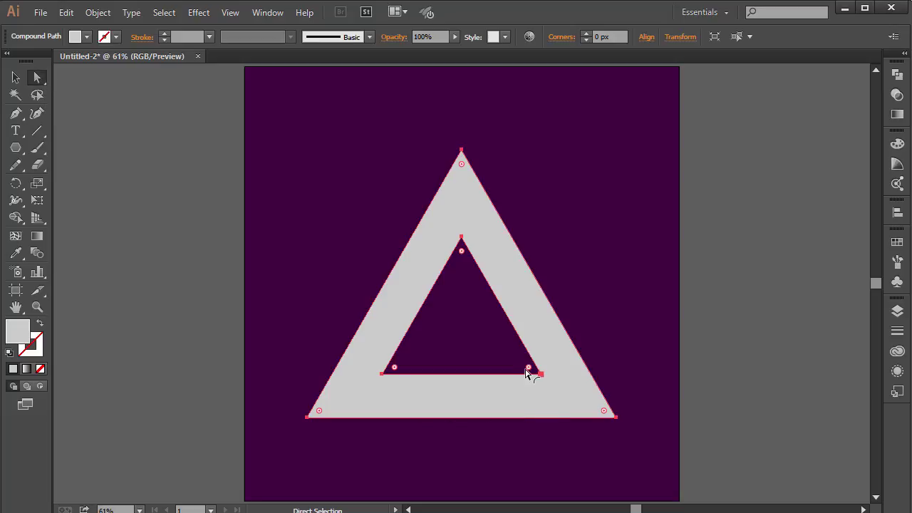
pyautogui.moveTo(527, 369); pyautogui.dragTo(495, 343)
pyautogui.click(667, 279)
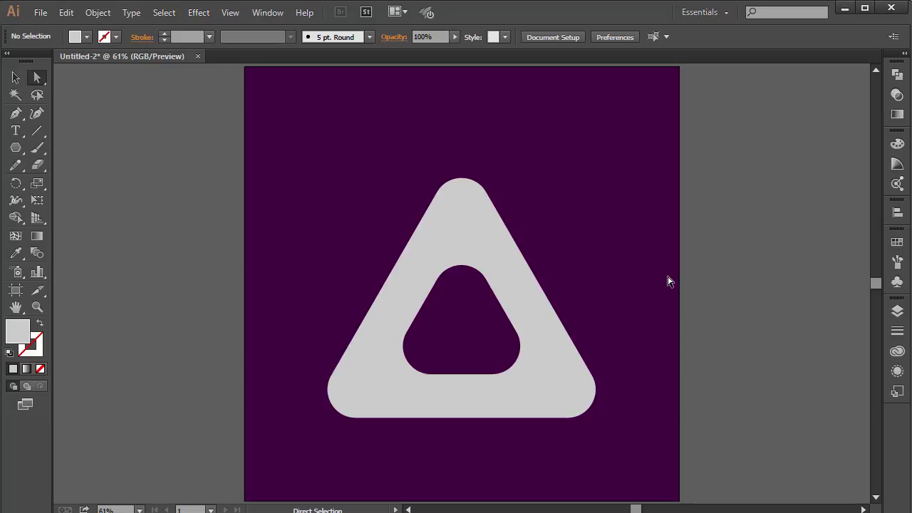
# Increase the rounding of all the hollow triangle's corners to about 89 px.
pyautogui.click(466, 208)
pyautogui.moveTo(460, 205); pyautogui.dragTo(464, 234)
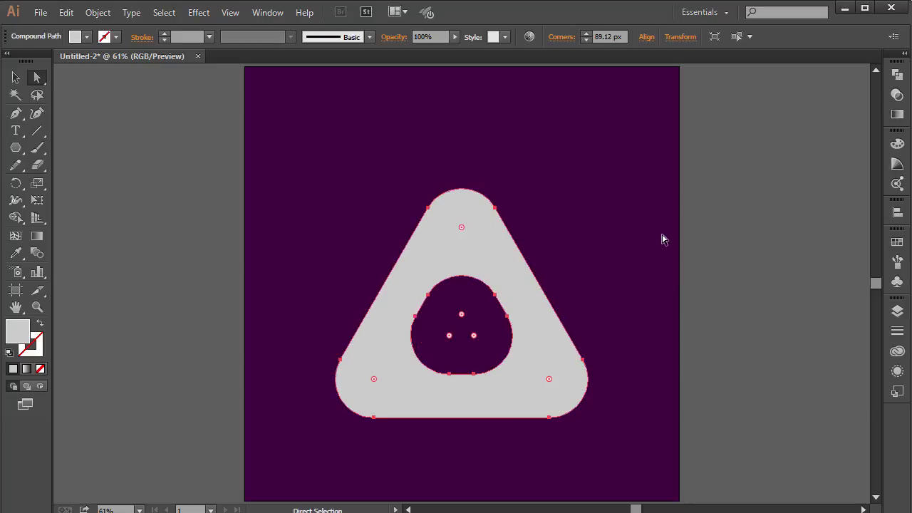
pyautogui.click(604, 287)
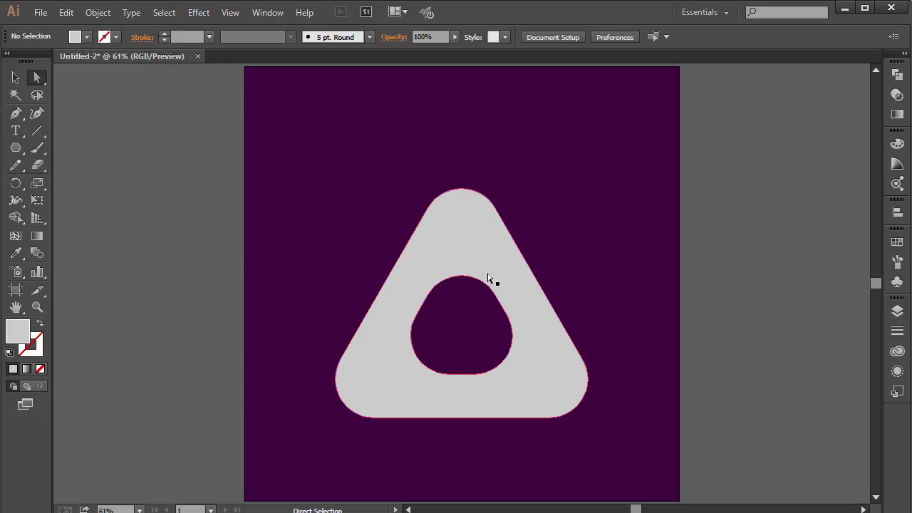
# Select the anchor points around the inner cut-out and reduce the rounding of its three corners only.
pyautogui.click(491, 291)
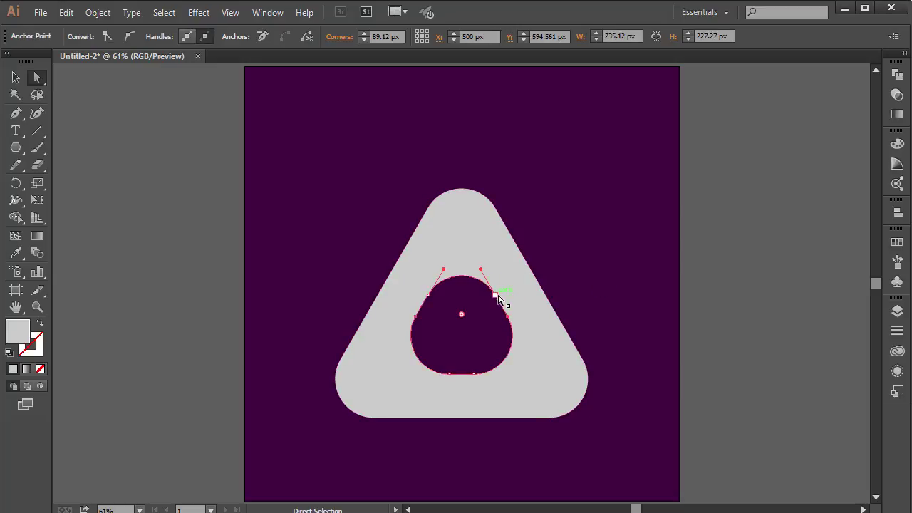
pyautogui.click(497, 295)
pyautogui.keyDown('shift'); pyautogui.click(428, 294); pyautogui.keyUp('shift')
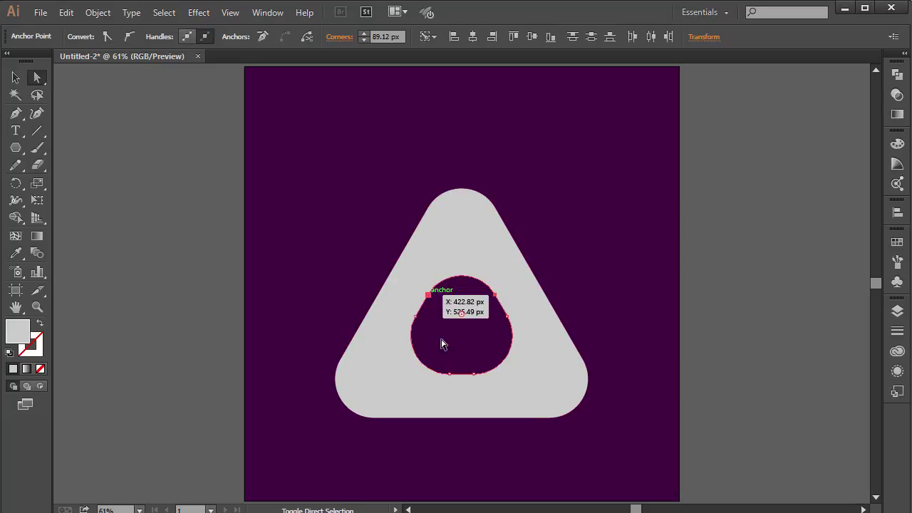
pyautogui.keyDown('shift'); pyautogui.click(474, 373); pyautogui.keyUp('shift')
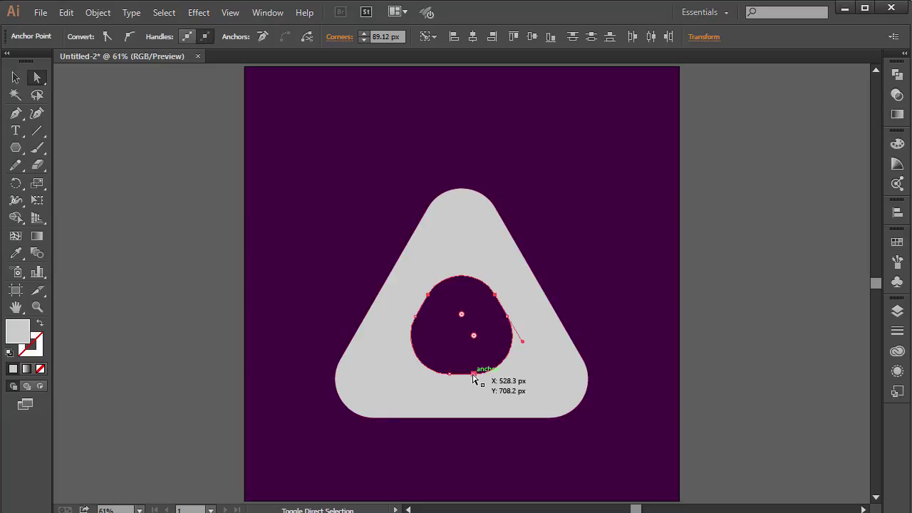
pyautogui.keyDown('shift'); pyautogui.click(450, 373); pyautogui.keyUp('shift')
pyautogui.moveTo(473, 335); pyautogui.dragTo(497, 350)
pyautogui.click(766, 254)
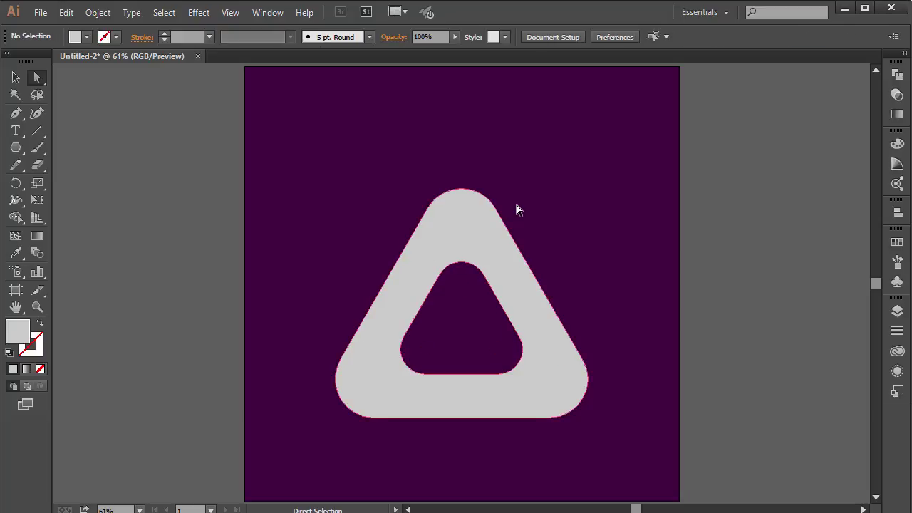
# Round all inner and outer corners of the hollow triangle slightly more.
pyautogui.click(464, 205)
pyautogui.moveTo(464, 229); pyautogui.dragTo(464, 241)
pyautogui.click(639, 198)
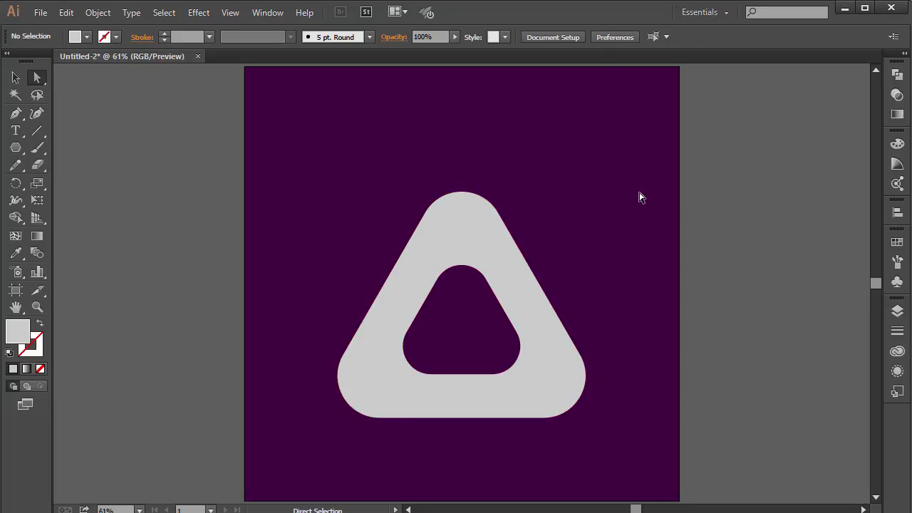
# Slightly reduce the rounding of the inner cut-out's corners, leaving the outer corners as they are.
pyautogui.click(530, 363)
pyautogui.click(602, 304)
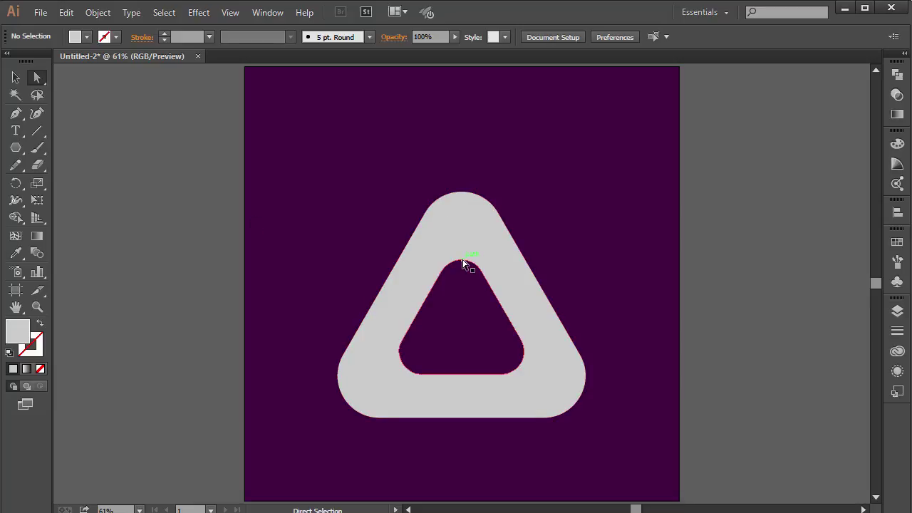
pyautogui.press('p')
pyautogui.moveTo(461, 294); pyautogui.dragTo(463, 274)
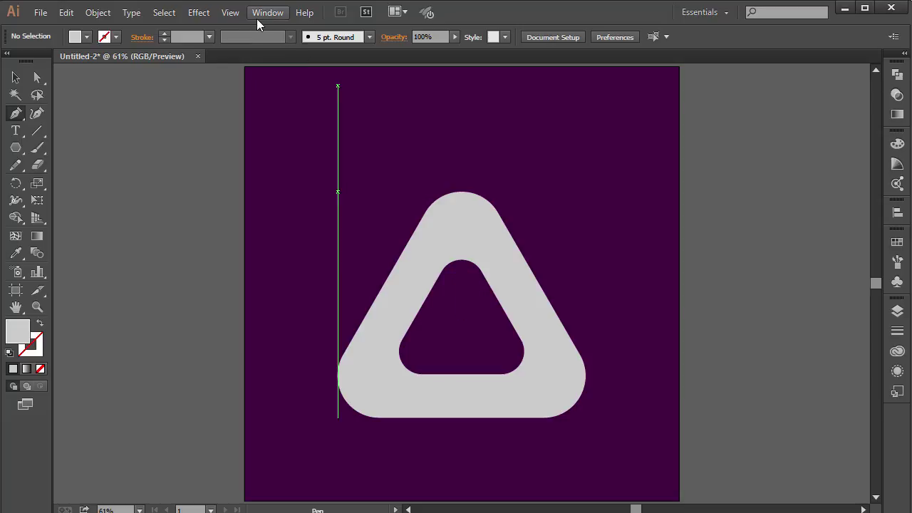
# Turn Smart Guides off and back on.
pyautogui.click(226, 14)
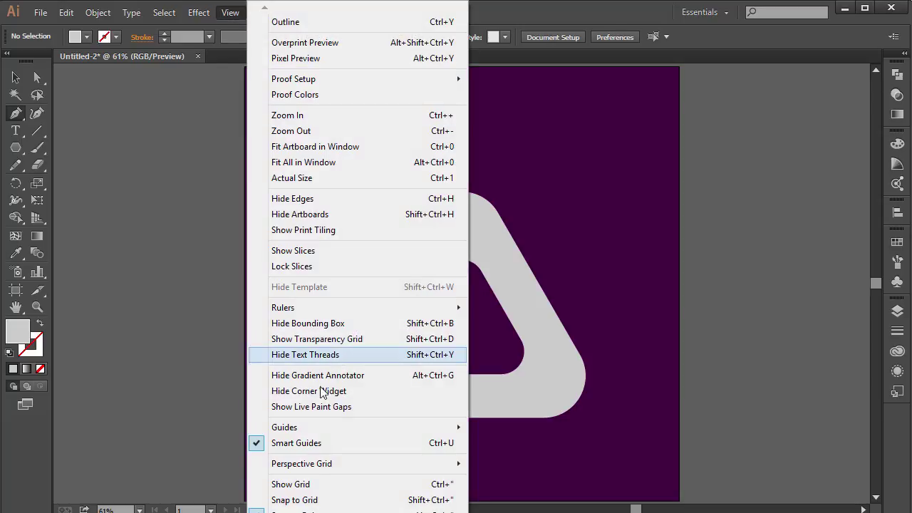
pyautogui.click(298, 443)
pyautogui.click(230, 12)
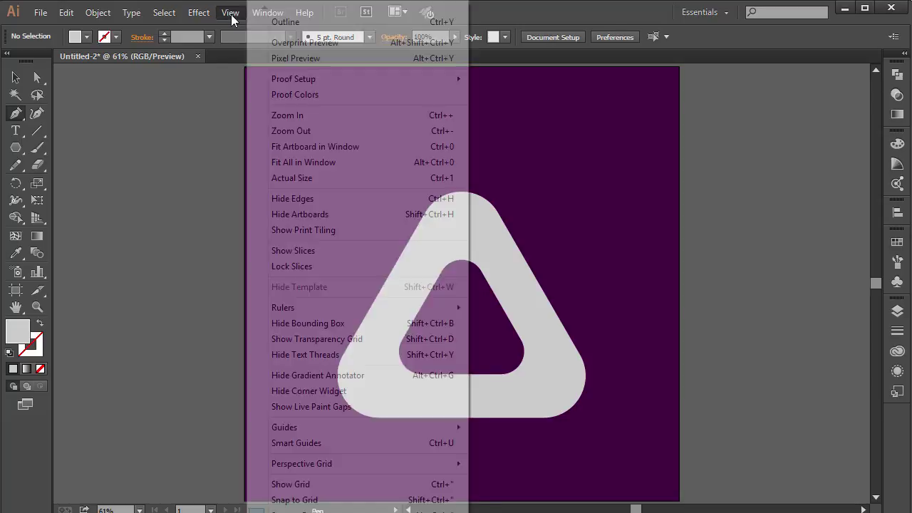
pyautogui.click(278, 441)
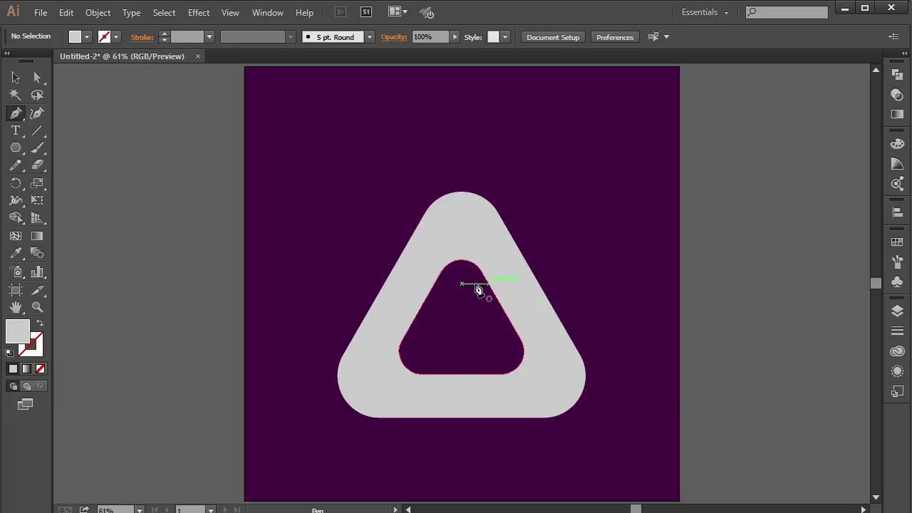
# Draw a closed wedge with the Pen tool from inside the cut-out up across the triangle's top corner, curving over its outer edge.
pyautogui.moveTo(462, 285); pyautogui.dragTo(463, 214)
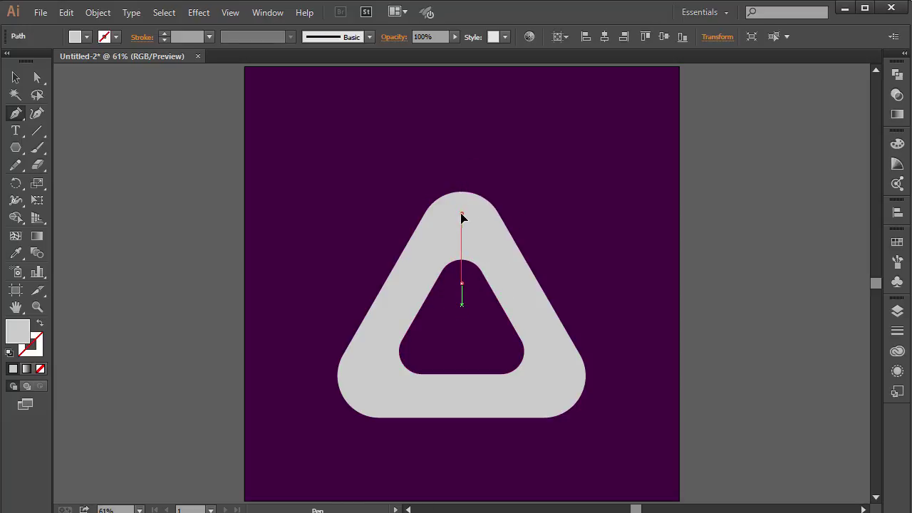
pyautogui.click(462, 212)
pyautogui.moveTo(483, 173); pyautogui.dragTo(510, 166)
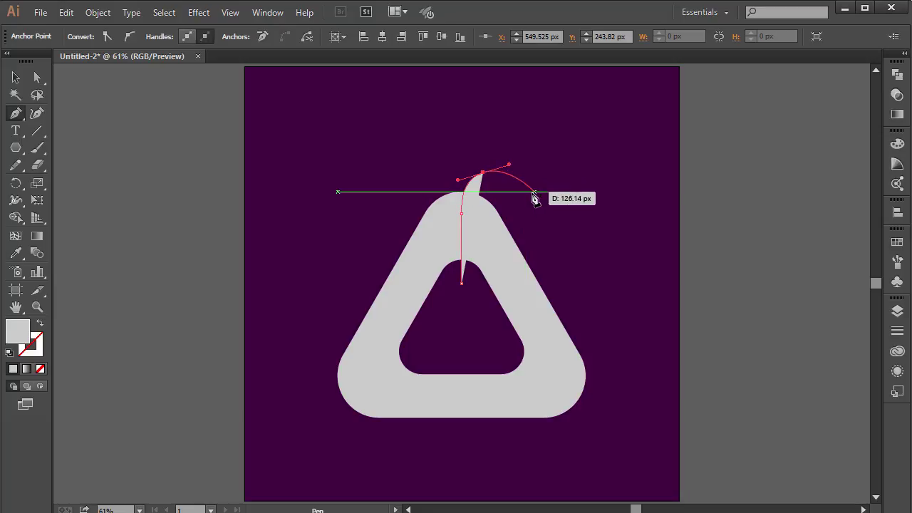
pyautogui.click(524, 205)
pyautogui.click(474, 294)
pyautogui.click(462, 282)
# Fill the new wedge with dark grey #3a3a3a.
pyautogui.click(17, 82)
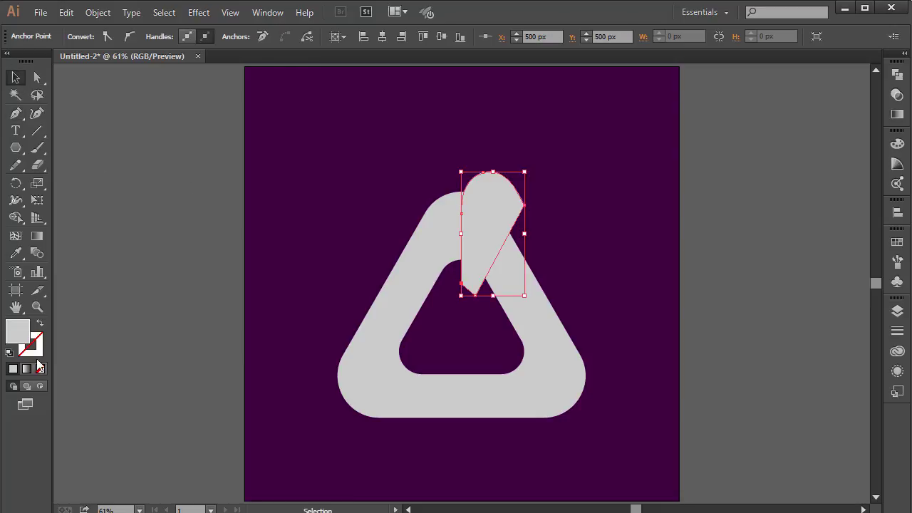
pyautogui.doubleClick(17, 330)
pyautogui.moveTo(477, 353); pyautogui.dragTo(444, 374)
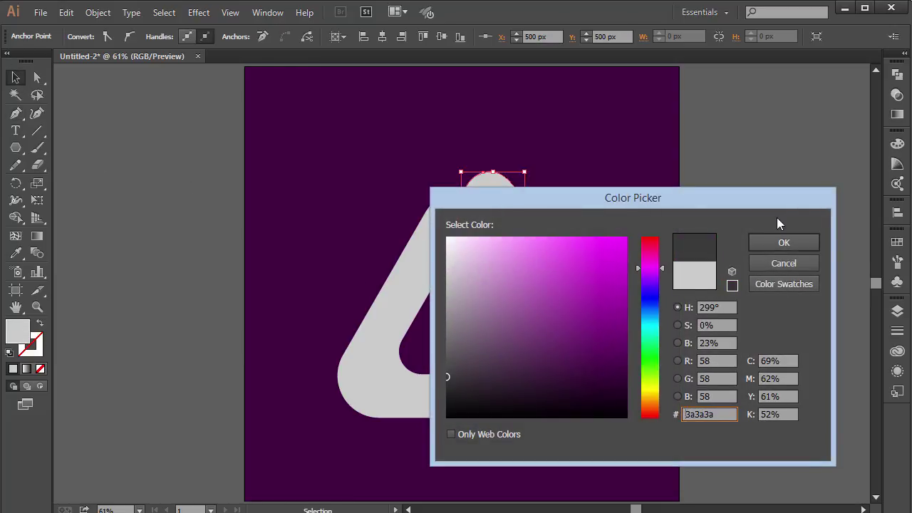
pyautogui.click(783, 242)
pyautogui.click(685, 223)
# Duplicate the dark wedge and place the copy to the right of the artboard.
pyautogui.click(482, 199)
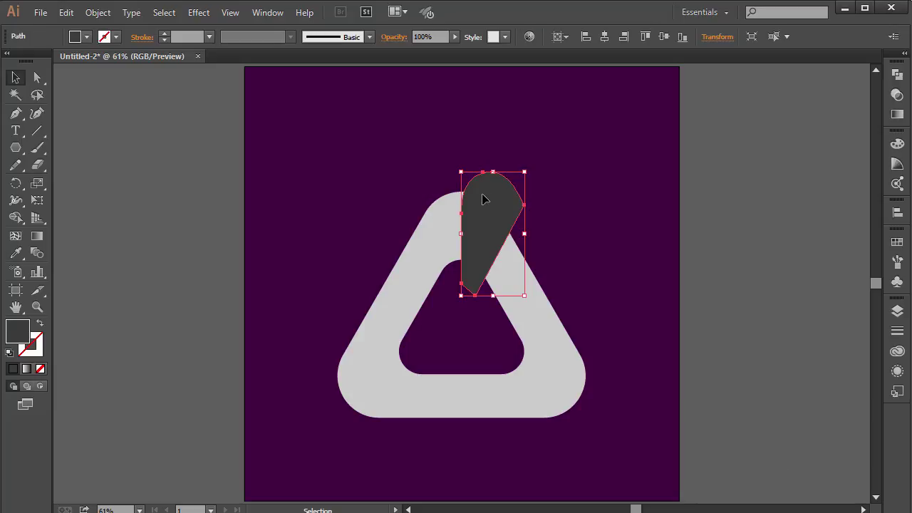
pyautogui.moveTo(482, 199); pyautogui.dragTo(714, 203)
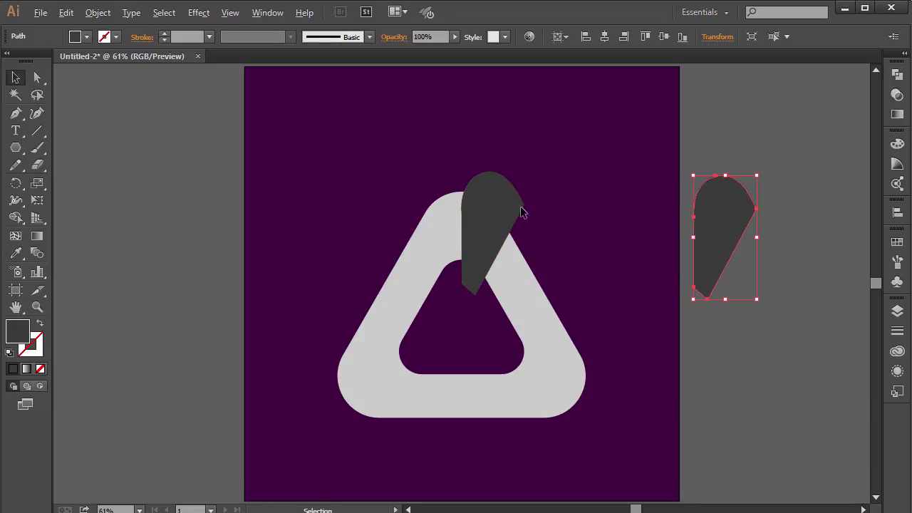
pyautogui.moveTo(736, 220); pyautogui.dragTo(764, 221)
pyautogui.click(606, 146)
pyautogui.moveTo(543, 271); pyautogui.dragTo(645, 235)
# Rotate the copied wedge by 120° with the preview turned on.
pyautogui.click(731, 217)
pyautogui.rightClick(715, 237)
pyautogui.moveTo(775, 423)
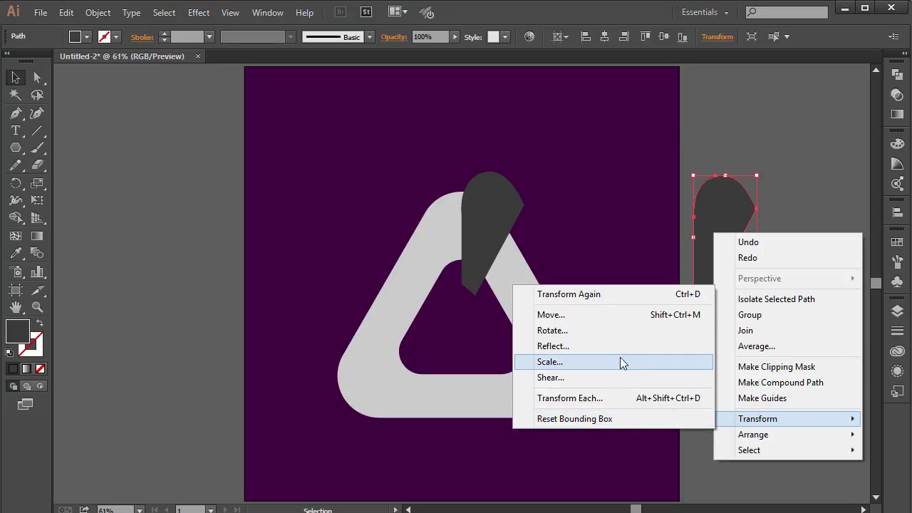
pyautogui.click(597, 330)
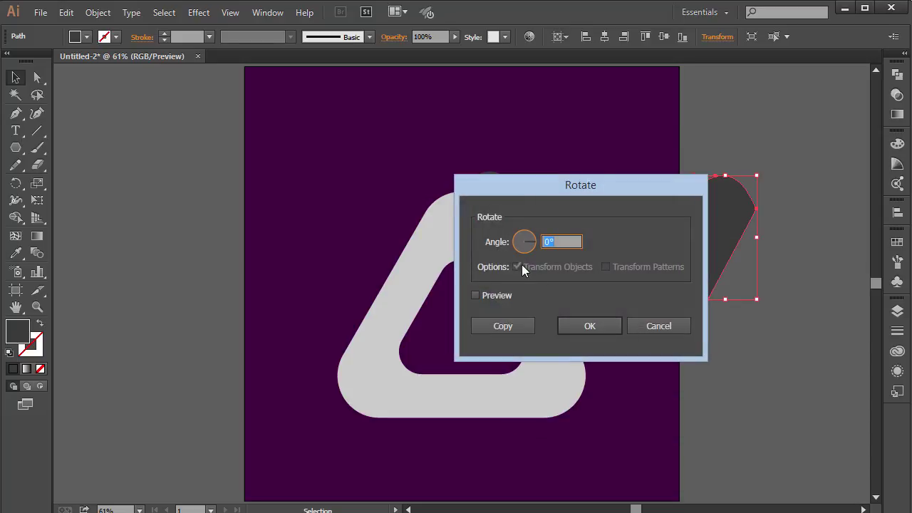
pyautogui.moveTo(596, 188); pyautogui.dragTo(364, 156)
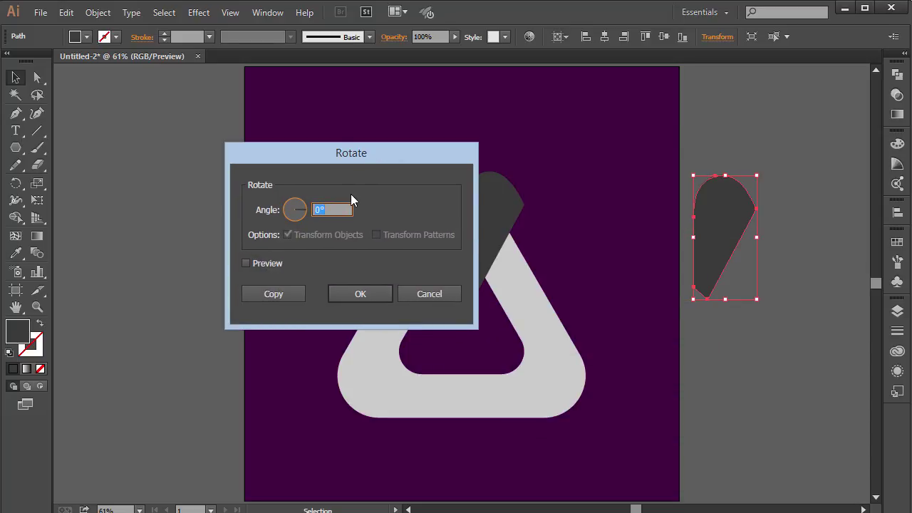
pyautogui.write('120')
pyautogui.press('Tab')
pyautogui.click(250, 261)
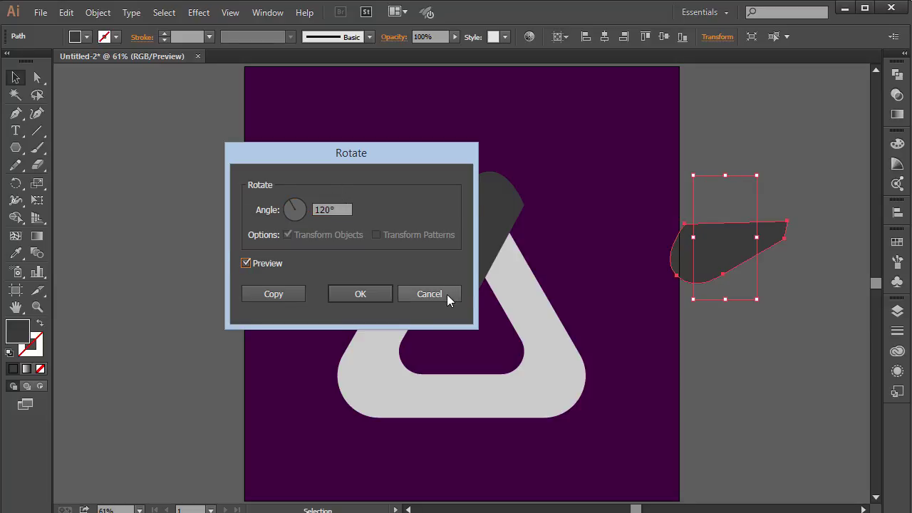
pyautogui.click(374, 293)
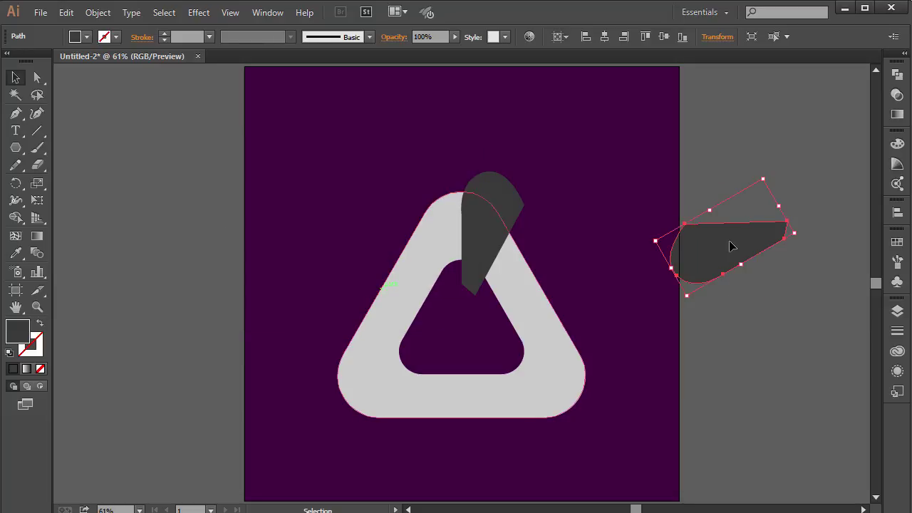
# Place the rotated wedge across the triangle's lower-left corner and put a duplicate of it to the right of the triangle.
pyautogui.moveTo(729, 246); pyautogui.dragTo(611, 228)
pyautogui.moveTo(649, 154)
pyautogui.mouseDown()
pyautogui.moveTo(665, 280)
pyautogui.moveTo(653, 289)
pyautogui.moveTo(686, 262)
pyautogui.moveTo(684, 169)
pyautogui.moveTo(641, 156)
pyautogui.mouseUp()
pyautogui.moveTo(615, 241); pyautogui.dragTo(558, 369)
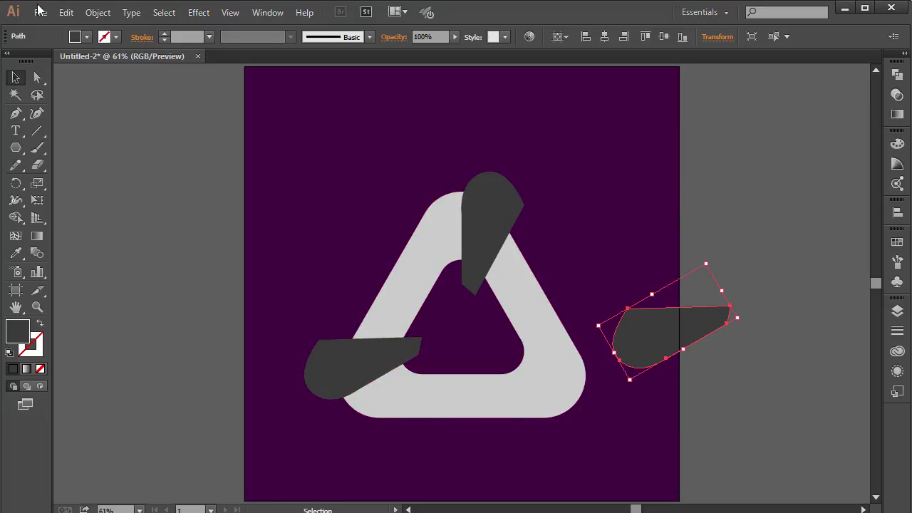
# Rotate the spare wedge by another 120° and place it across the triangle's lower-right corner.
pyautogui.rightClick(523, 285)
pyautogui.moveTo(574, 478)
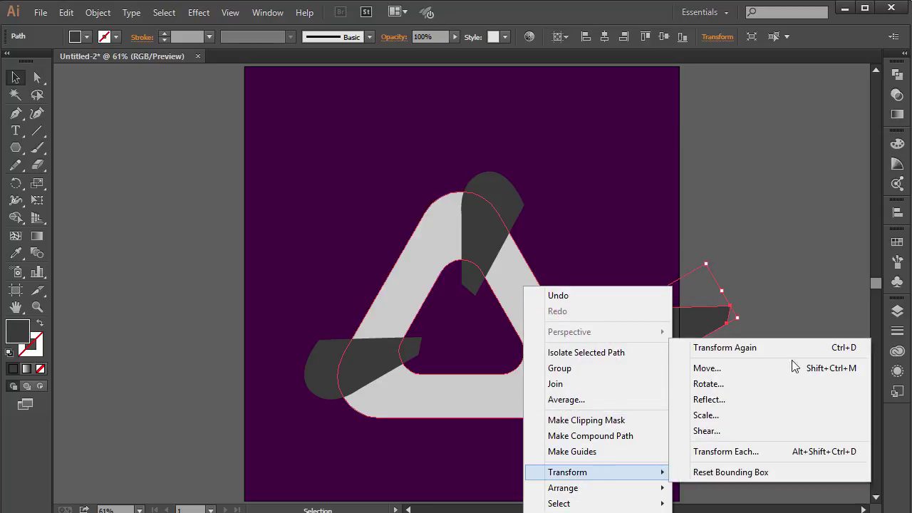
pyautogui.click(738, 386)
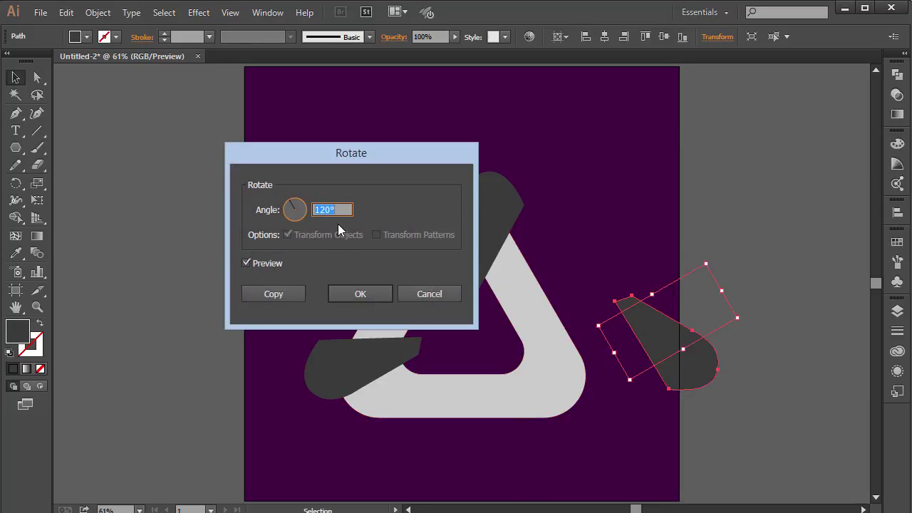
pyautogui.click(349, 293)
pyautogui.moveTo(682, 369); pyautogui.dragTo(552, 425)
pyautogui.click(593, 360)
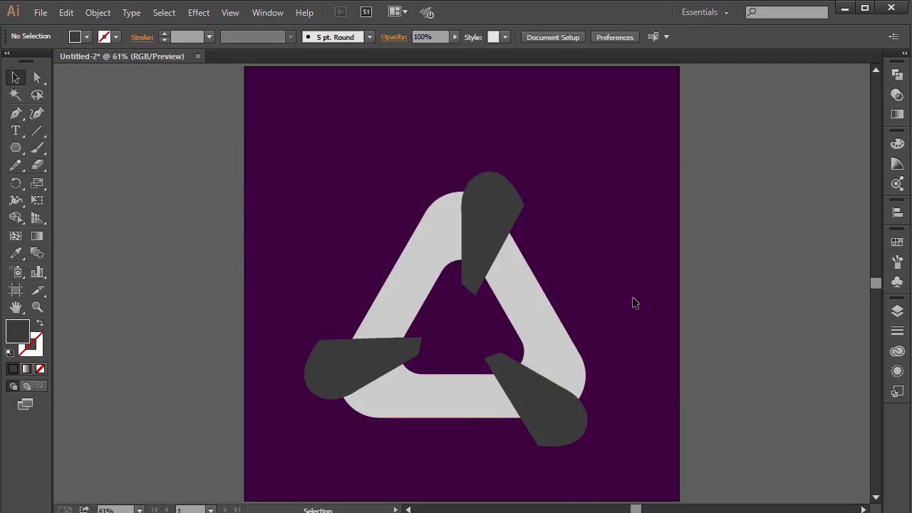
# Try splitting the triangle and three wedges with Pathfinder Divide and ungroup the resulting pieces.
pyautogui.moveTo(305, 171); pyautogui.dragTo(614, 457)
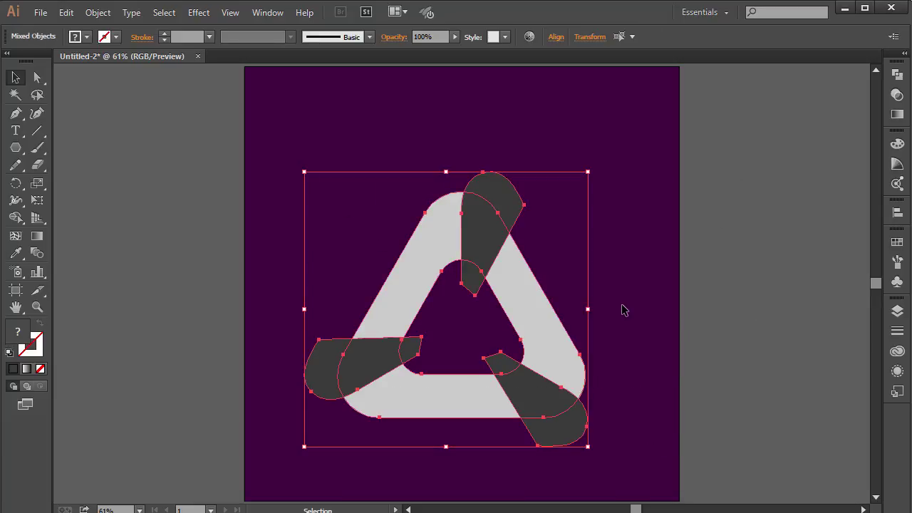
pyautogui.click(897, 74)
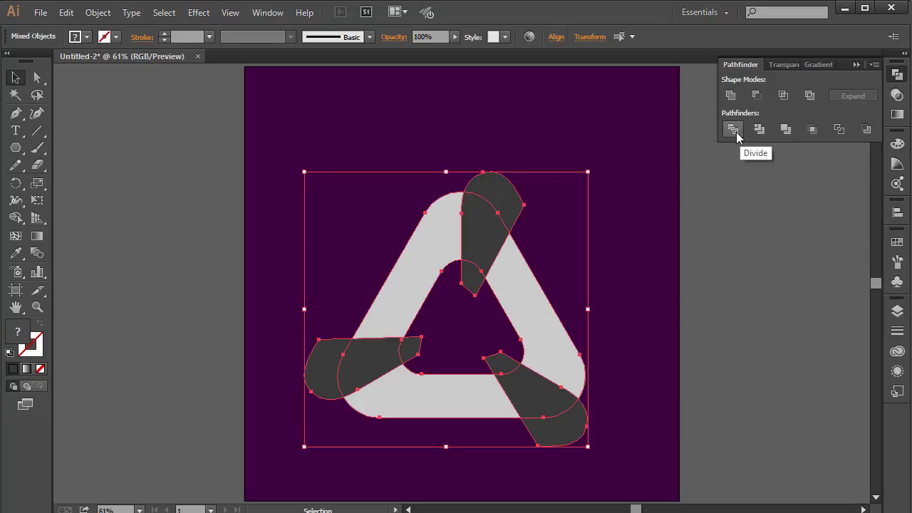
pyautogui.click(733, 129)
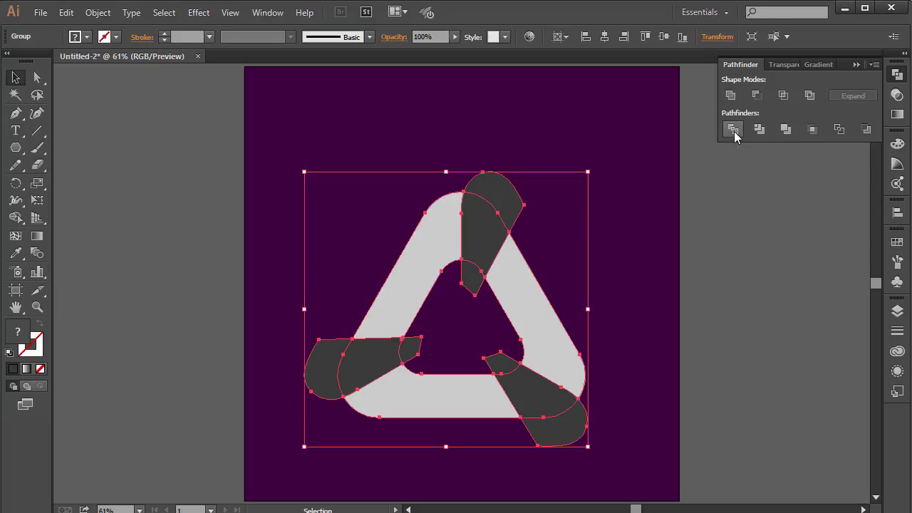
pyautogui.click(637, 191)
pyautogui.click(502, 238)
pyautogui.rightClick(475, 222)
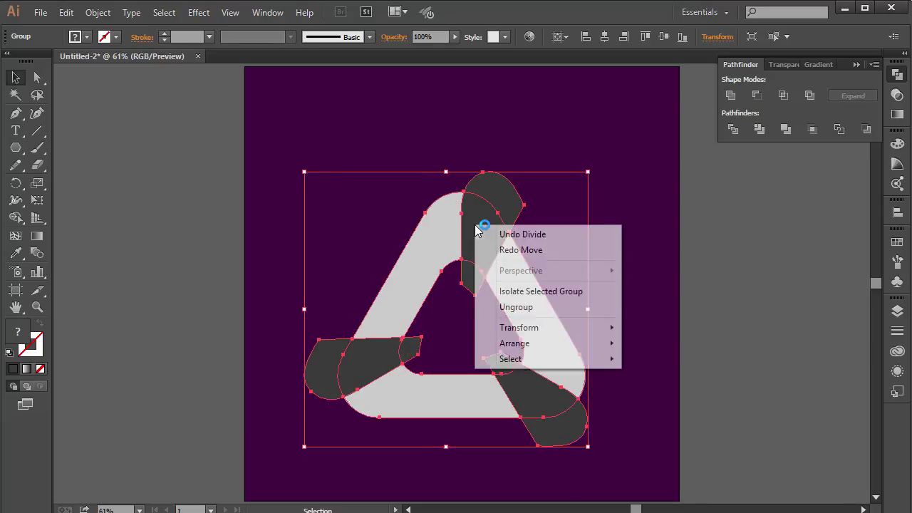
pyautogui.click(516, 307)
# Test-move a dark piece at the top corner, undo back to the undivided shapes and select them all.
pyautogui.click(617, 268)
pyautogui.moveTo(506, 238); pyautogui.dragTo(560, 250)
pyautogui.hotkey('ctrl', 'z')
pyautogui.hotkey('ctrl', 'a')
pyautogui.hotkey('ctrl', 'g')
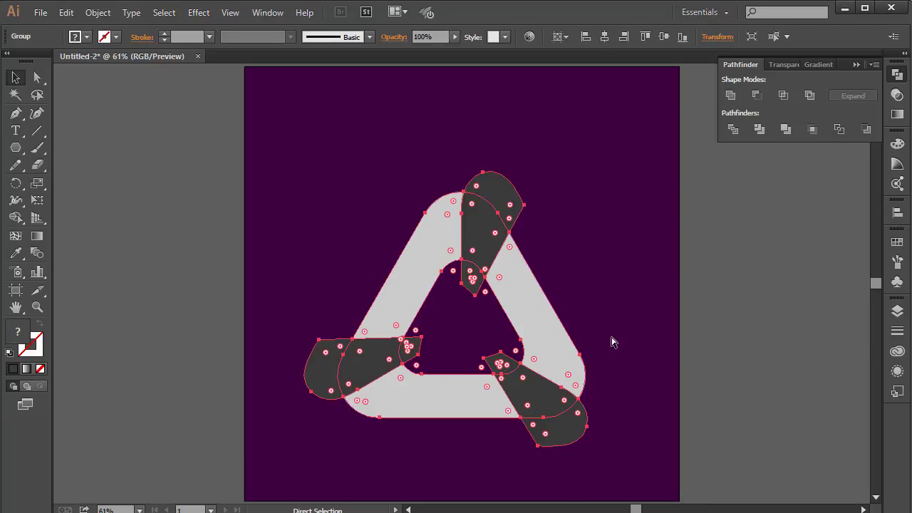
pyautogui.hotkey('ctrl', 'shift', 'g')
pyautogui.press('v')
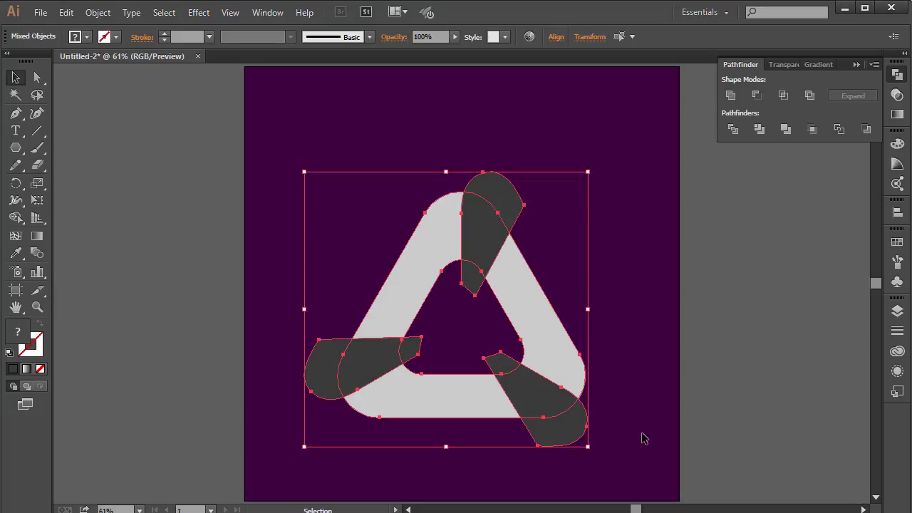
# Try Pathfinder Trim on the triangle and wedges and ungroup the resulting pieces.
pyautogui.click(760, 129)
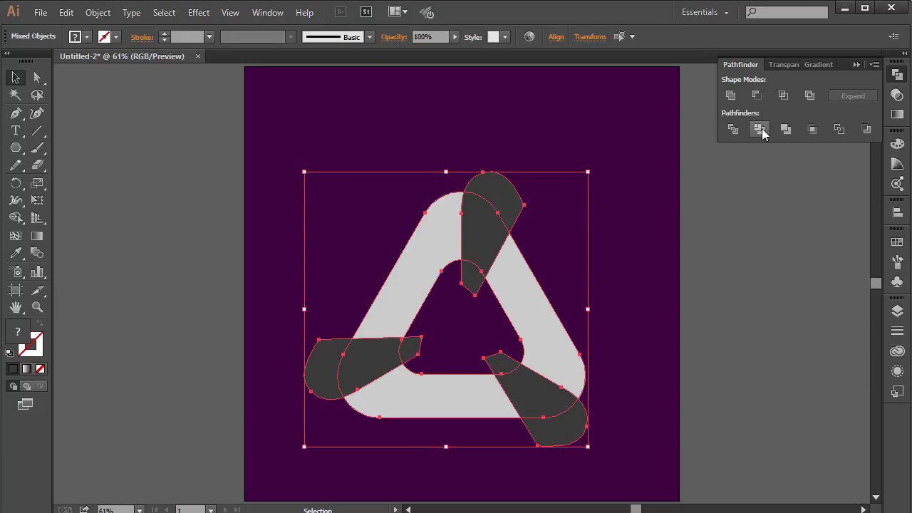
pyautogui.click(653, 164)
pyautogui.moveTo(513, 213); pyautogui.dragTo(625, 189)
pyautogui.hotkey('ctrl', 'z')
pyautogui.rightClick(521, 209)
pyautogui.click(580, 290)
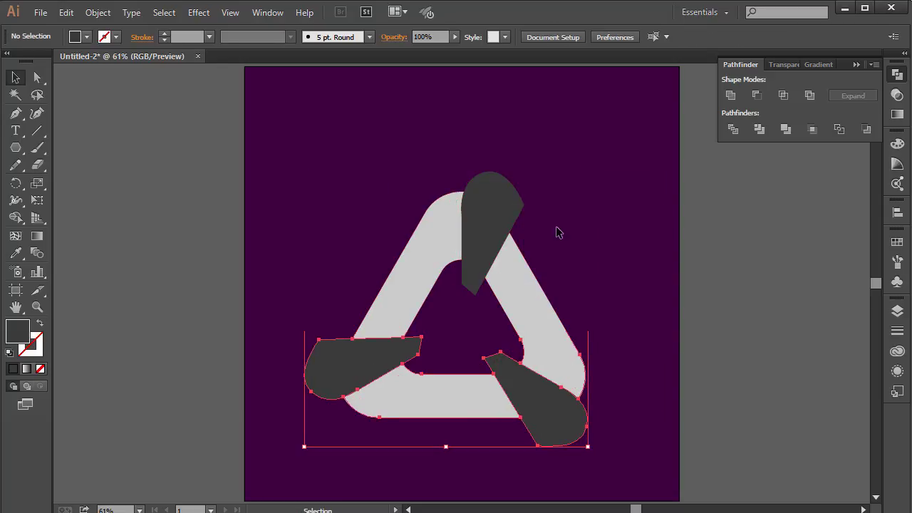
# Test-move the trimmed top wedge, undo the trim and reselect the triangle with all three wedges.
pyautogui.moveTo(508, 226); pyautogui.dragTo(582, 229)
pyautogui.hotkey('ctrl', 'z')
pyautogui.press('a')
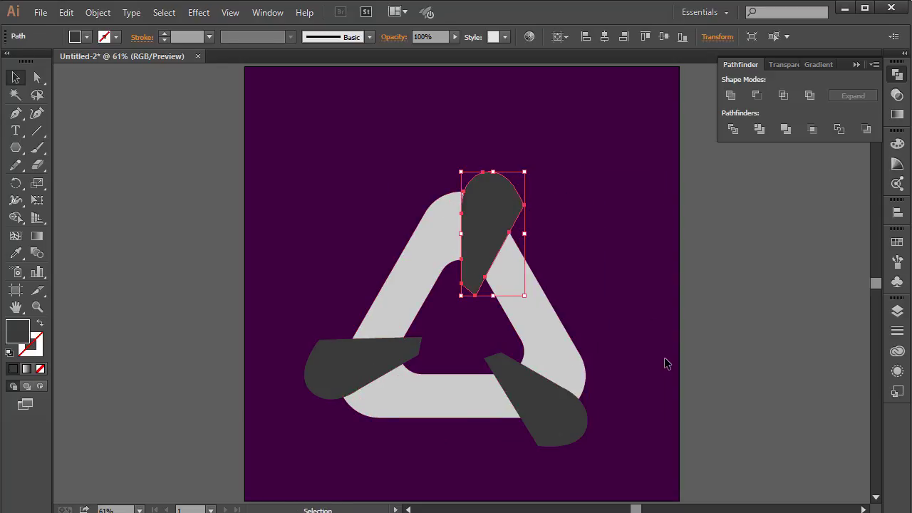
pyautogui.hotkey('ctrl', 'a')
pyautogui.press('v')
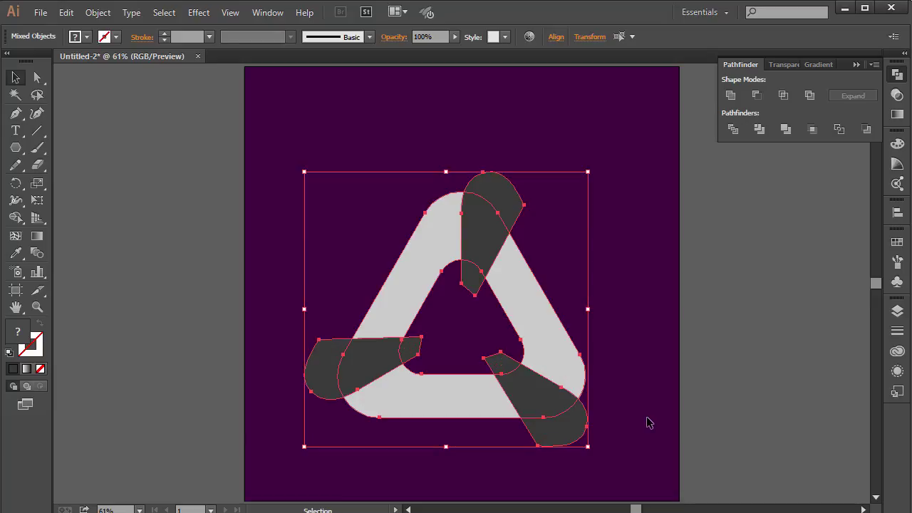
# Divide the triangle and three wedges with Pathfinder Divide and ungroup the resulting pieces.
pyautogui.click(737, 131)
pyautogui.click(641, 168)
pyautogui.click(502, 183)
pyautogui.rightClick(500, 181)
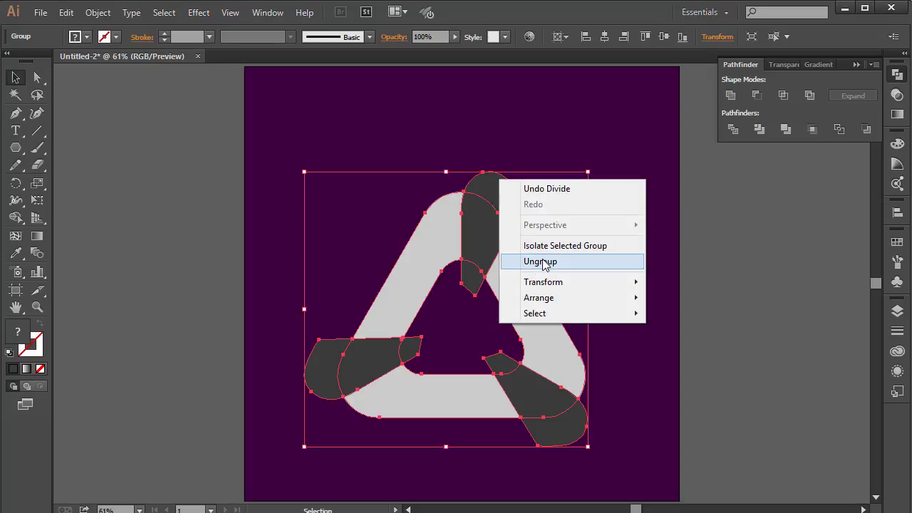
pyautogui.click(541, 261)
pyautogui.click(578, 214)
# Delete the wedge pieces that stick out beyond the triangle's outer edge and into its inner cut-out at all three corners.
pyautogui.click(509, 207)
pyautogui.keyDown('shift'); pyautogui.click(500, 360); pyautogui.keyUp('shift')
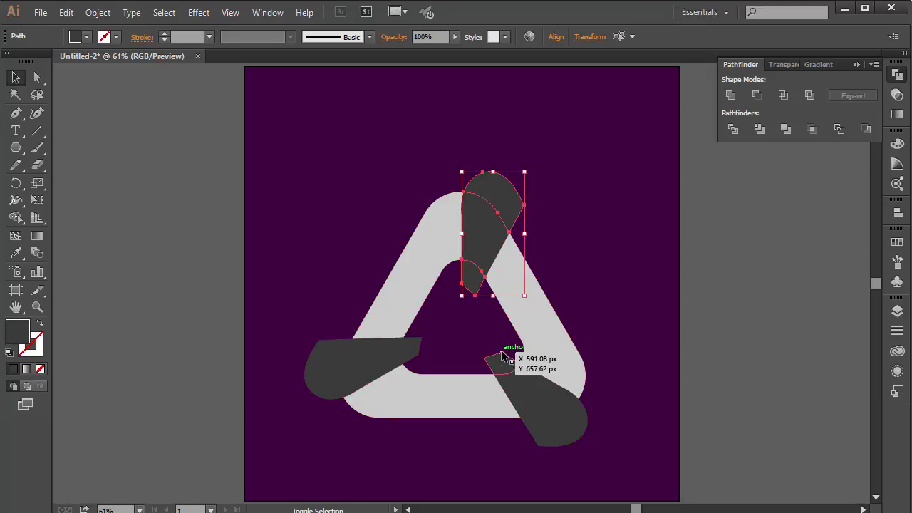
pyautogui.keyDown('shift'); pyautogui.click(562, 446); pyautogui.keyUp('shift')
pyautogui.keyDown('shift'); pyautogui.click(417, 361); pyautogui.keyUp('shift')
pyautogui.keyDown('shift'); pyautogui.click(320, 366); pyautogui.keyUp('shift')
pyautogui.click(313, 368)
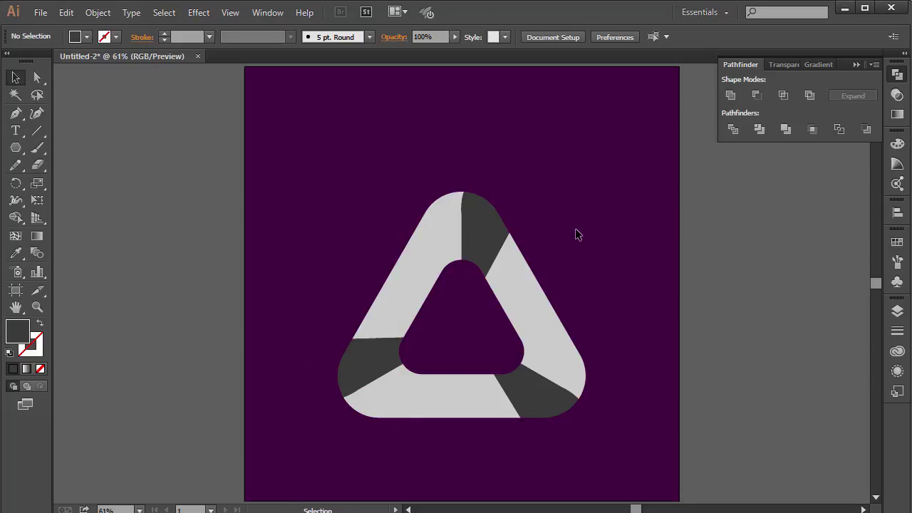
# Unite the dark top-corner piece with the light right side of the triangle.
pyautogui.click(486, 246)
pyautogui.keyDown('shift'); pyautogui.click(528, 302); pyautogui.keyUp('shift')
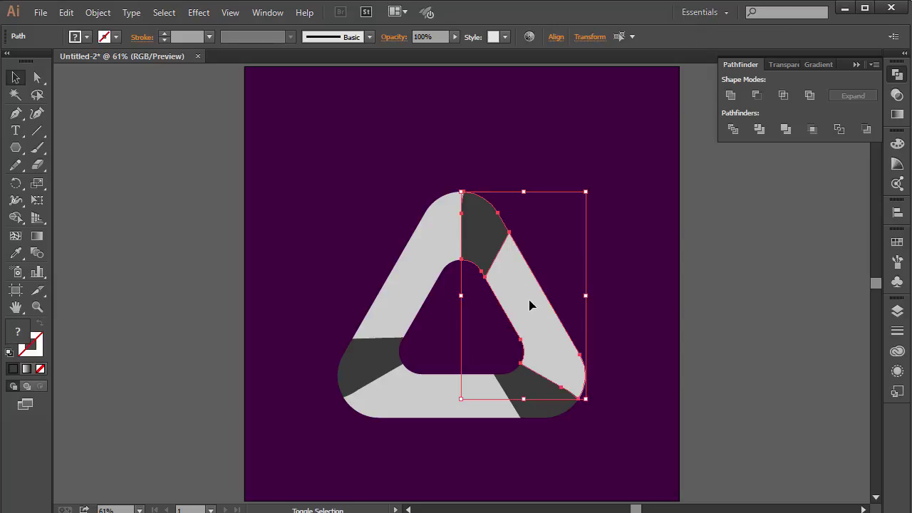
pyautogui.click(732, 95)
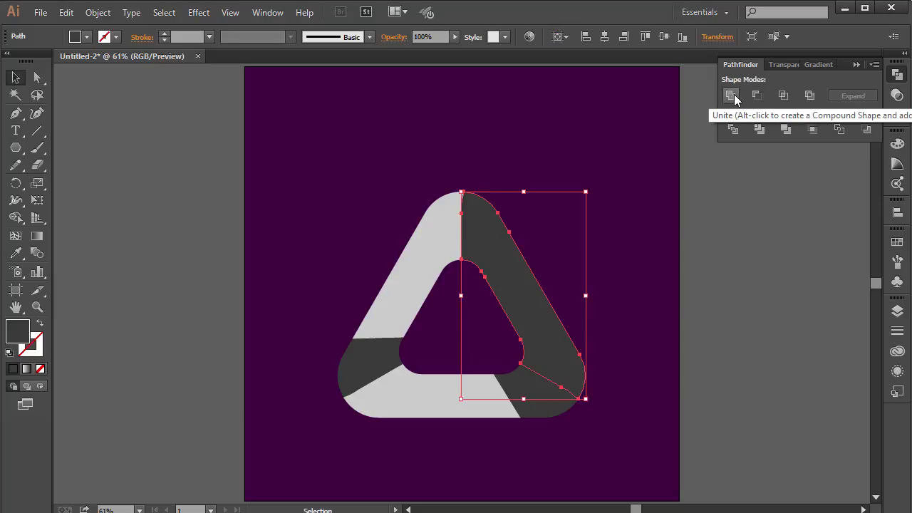
pyautogui.click(683, 230)
# Unite the dark lower-right corner piece with the light bottom side of the triangle.
pyautogui.click(544, 389)
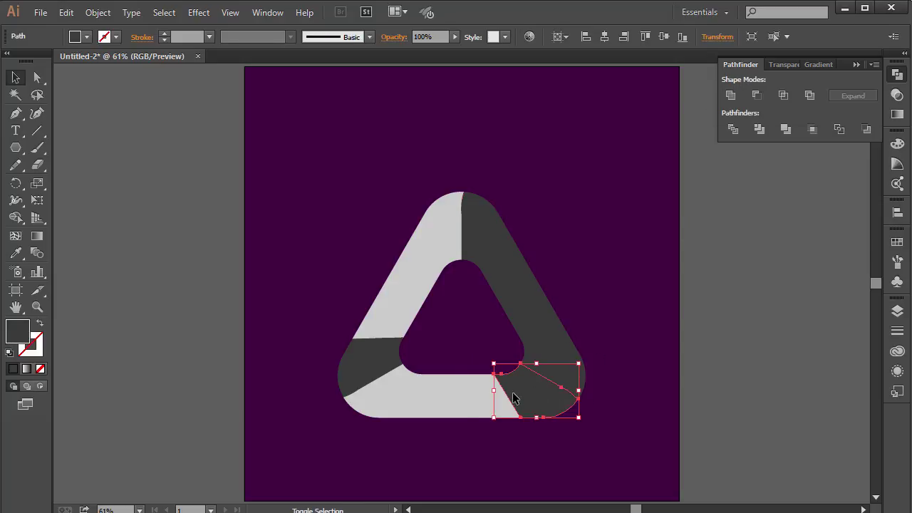
pyautogui.keyDown('shift'); pyautogui.click(460, 393); pyautogui.keyUp('shift')
pyautogui.click(730, 95)
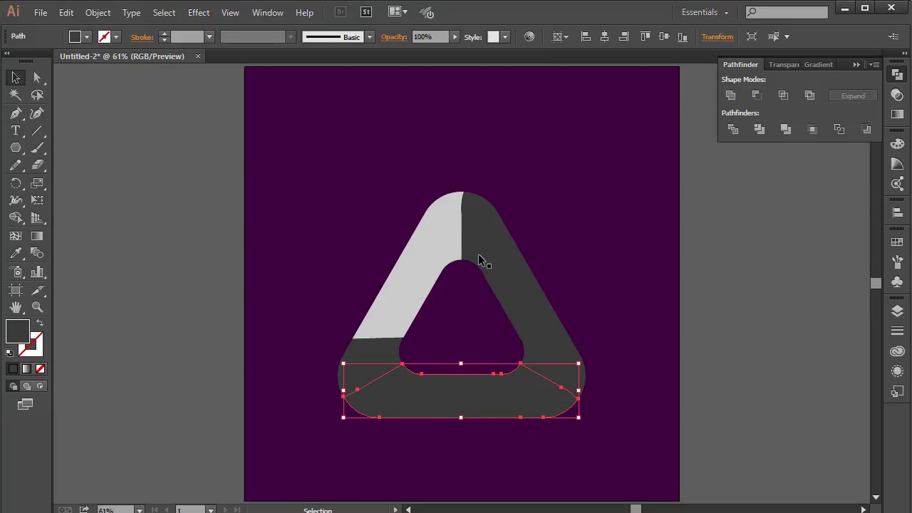
# Unite the dark lower-left corner piece with the light left side of the triangle.
pyautogui.click(389, 344)
pyautogui.keyDown('shift'); pyautogui.click(403, 309); pyautogui.keyUp('shift')
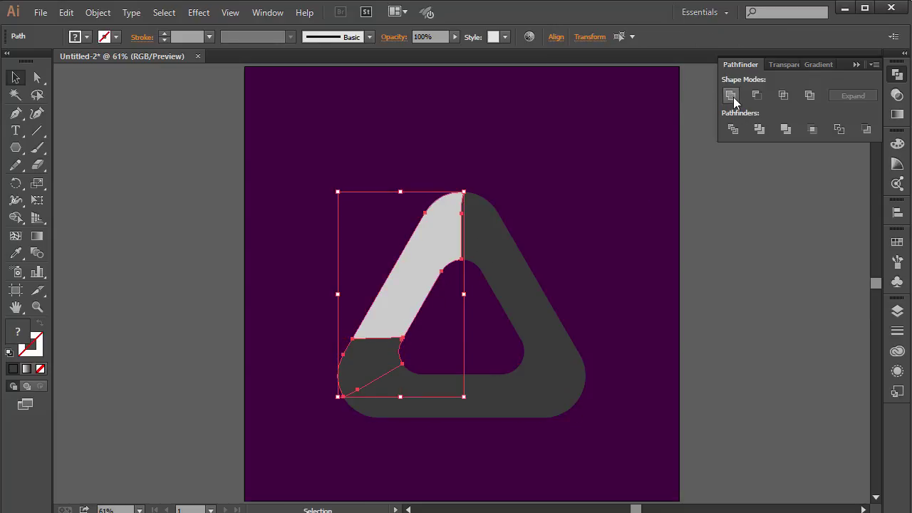
pyautogui.click(730, 95)
pyautogui.click(520, 187)
# Lighten the grey fill of the triangle's right side and set the left side's fill to #545454.
pyautogui.click(489, 260)
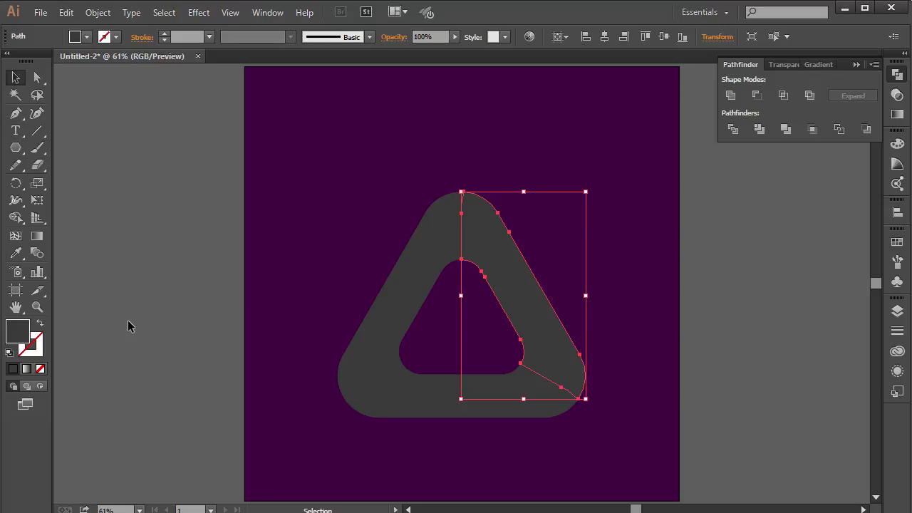
pyautogui.doubleClick(20, 332)
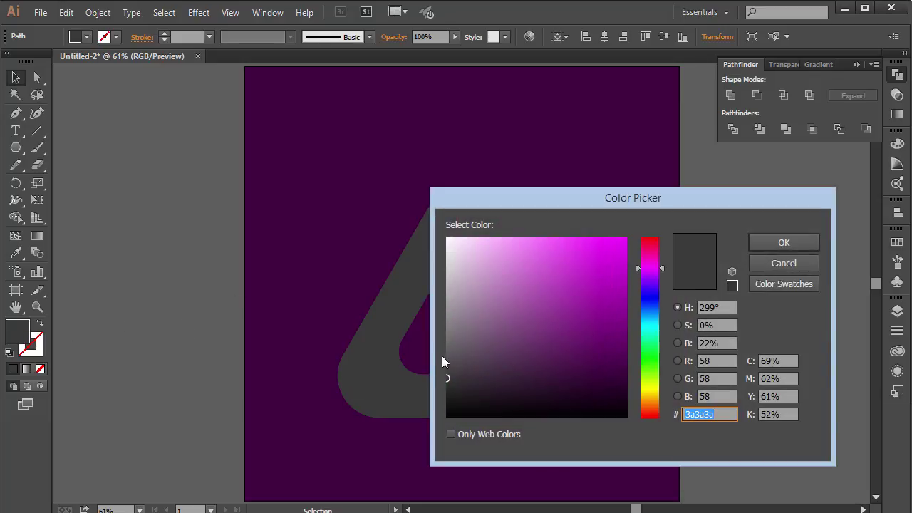
pyautogui.click(446, 351)
pyautogui.click(784, 243)
pyautogui.click(432, 280)
pyautogui.doubleClick(20, 332)
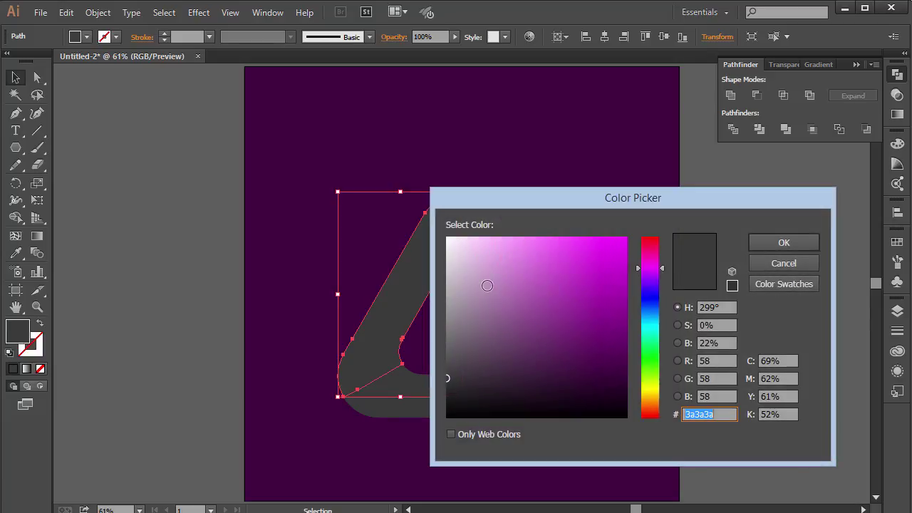
pyautogui.moveTo(446, 378); pyautogui.dragTo(438, 361)
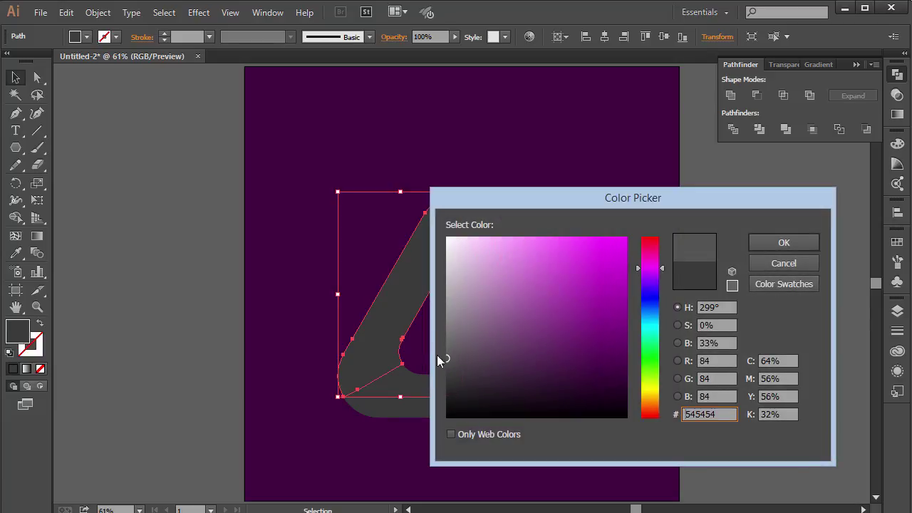
pyautogui.click(796, 244)
pyautogui.click(634, 198)
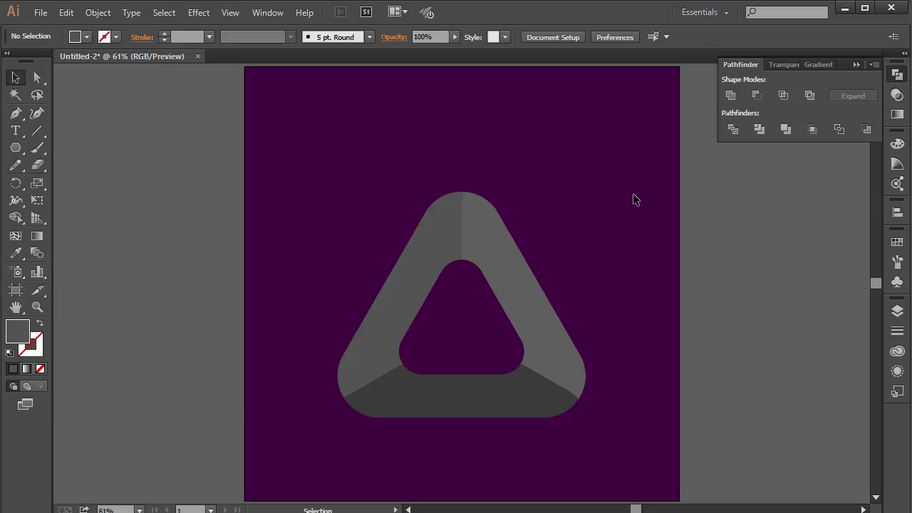
# Fill the triangle's bottom side with the default white-to-black linear gradient.
pyautogui.click(483, 392)
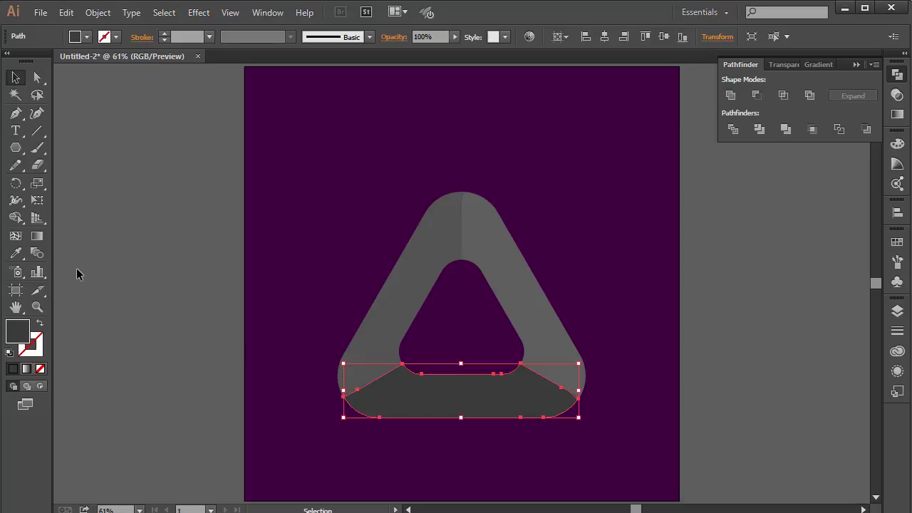
pyautogui.click(42, 240)
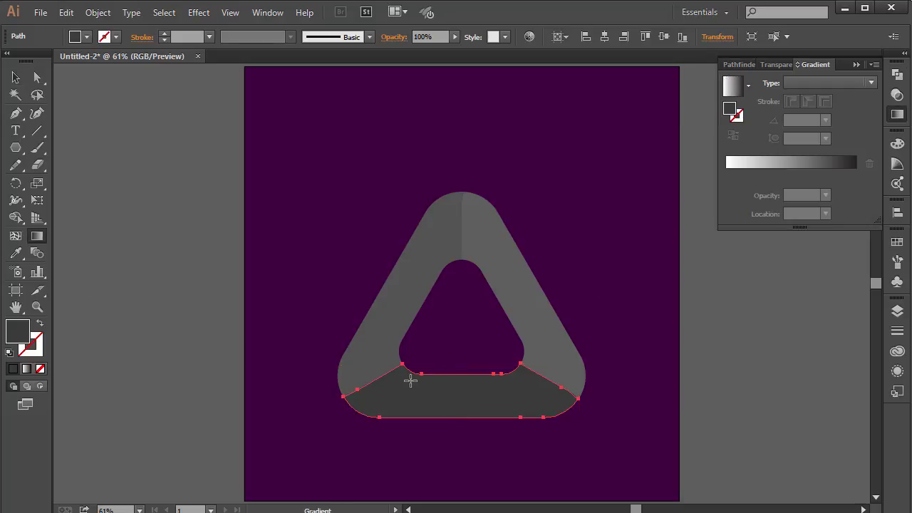
pyautogui.moveTo(612, 400); pyautogui.dragTo(300, 401)
pyautogui.click(27, 370)
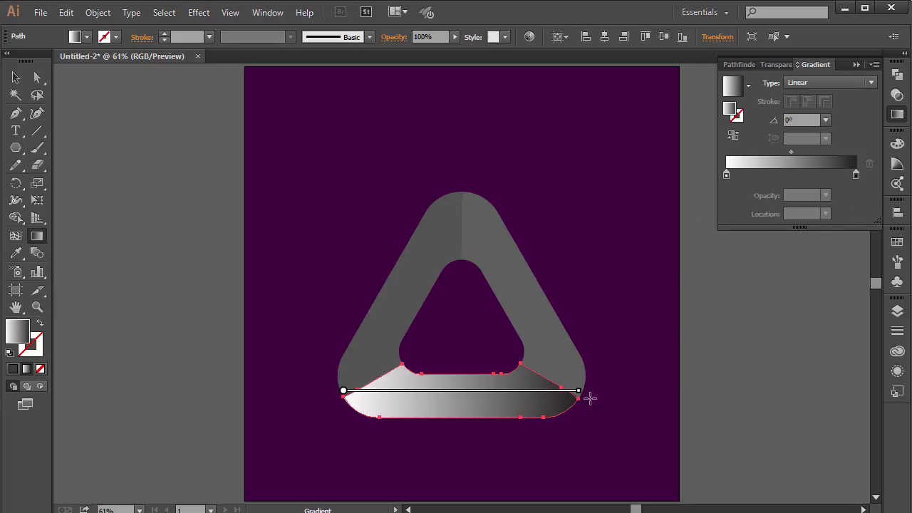
# Set the start colour of the bottom side's gradient to a fully saturated bright green.
pyautogui.doubleClick(726, 175)
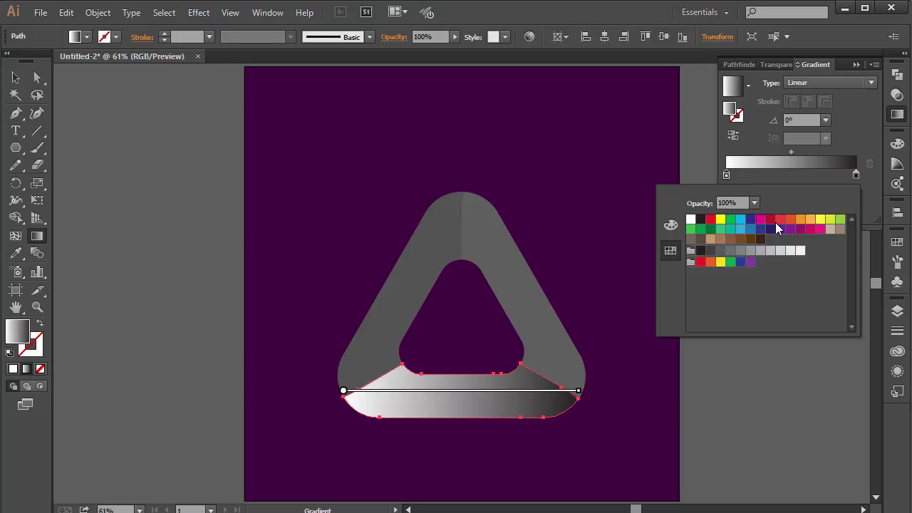
pyautogui.doubleClick(729, 110)
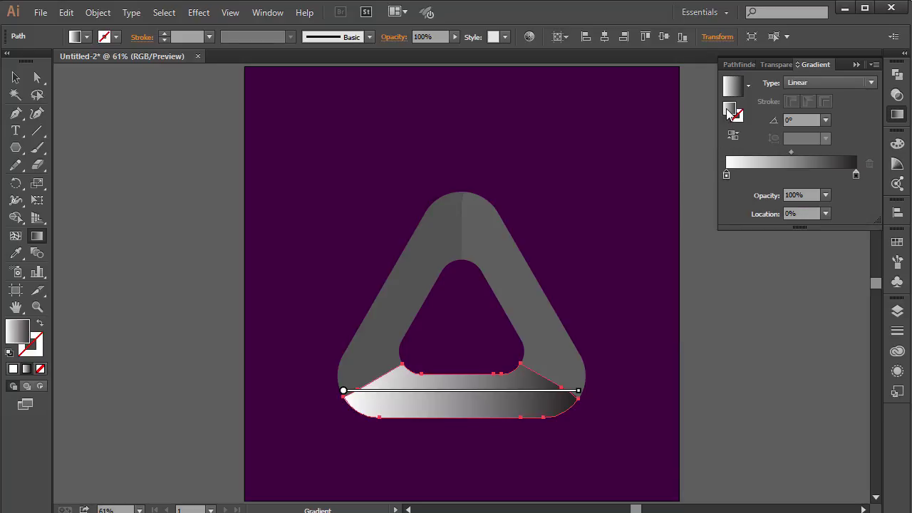
pyautogui.click(649, 358)
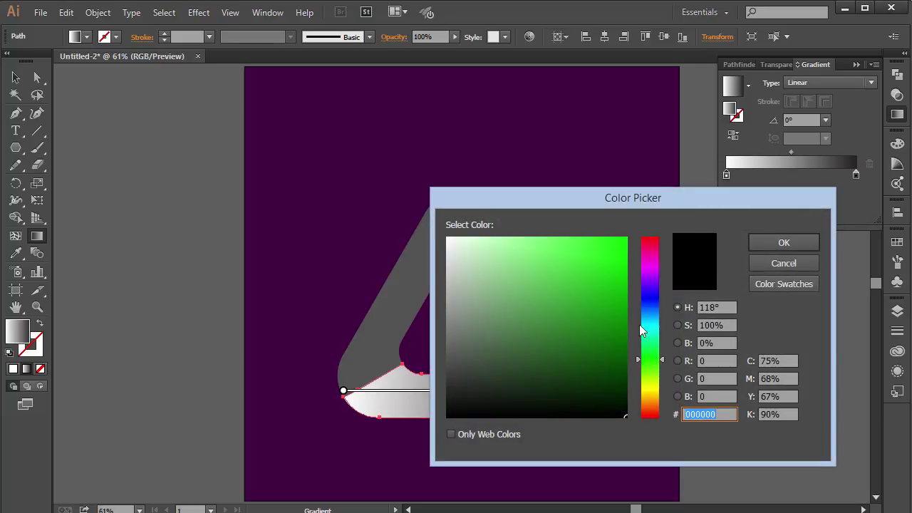
pyautogui.moveTo(624, 240); pyautogui.dragTo(651, 215)
pyautogui.click(765, 243)
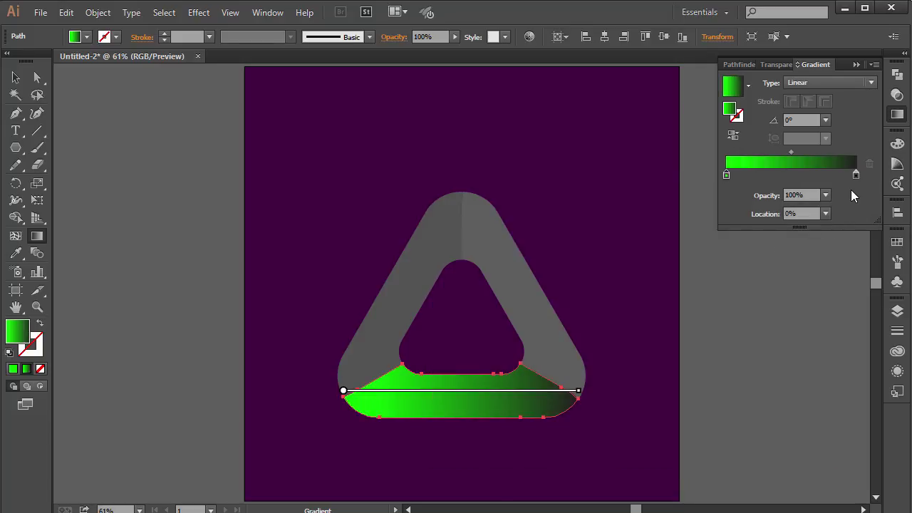
# Try the green swatch C=90 M=30 Y=95 K=30 and a custom medium green as the end colour of the bottom side's gradient.
pyautogui.doubleClick(855, 174)
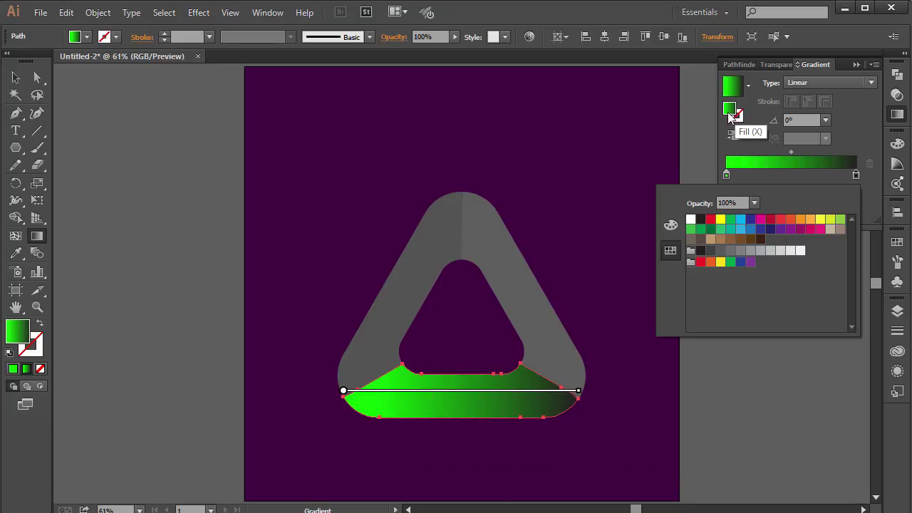
pyautogui.click(700, 229)
pyautogui.click(711, 229)
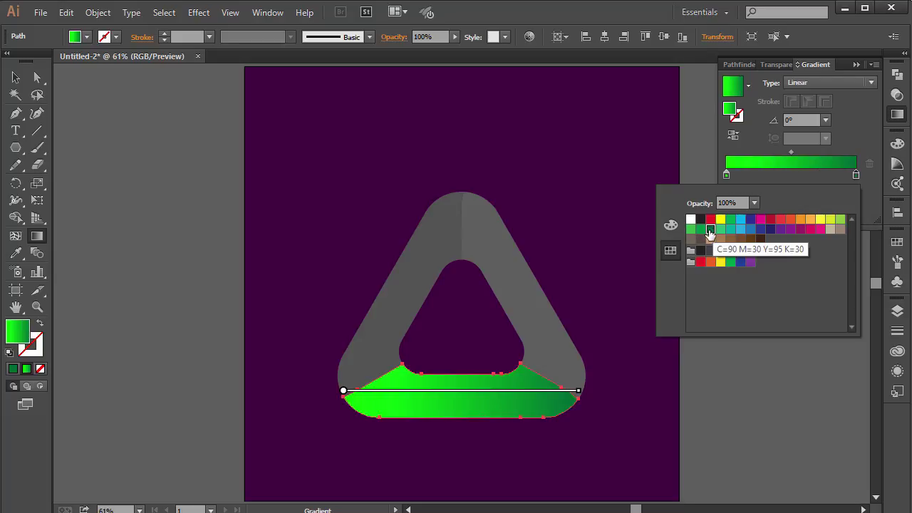
pyautogui.doubleClick(731, 111)
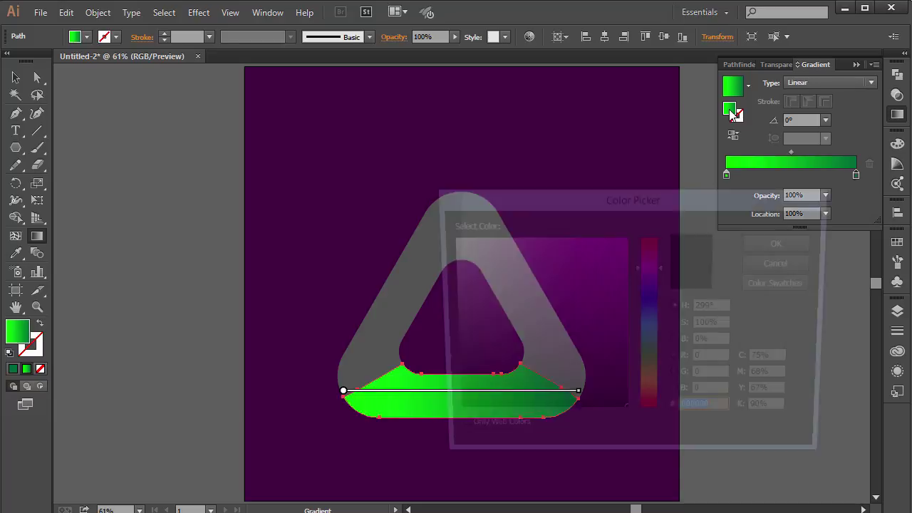
pyautogui.click(650, 354)
pyautogui.click(620, 284)
pyautogui.moveTo(624, 284); pyautogui.dragTo(645, 327)
pyautogui.click(779, 242)
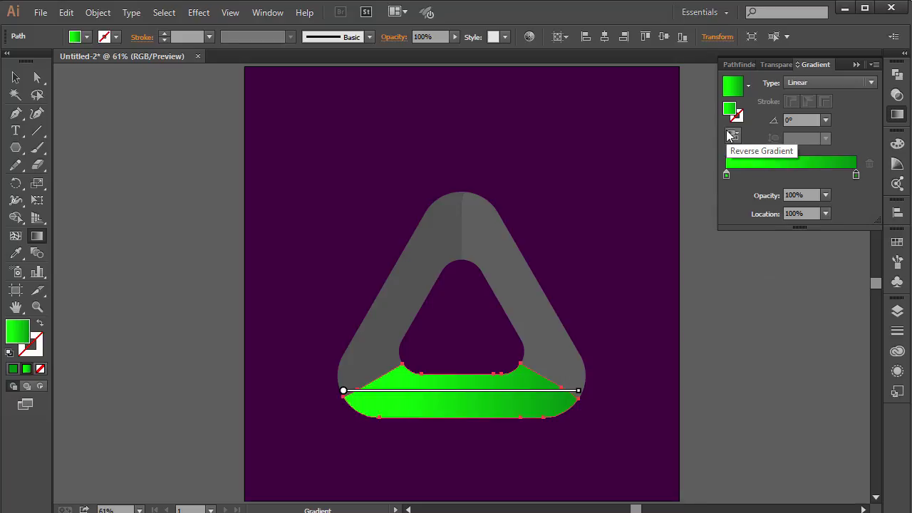
# Set the end colour of the bottom side's gradient to dark green #055e00.
pyautogui.doubleClick(730, 109)
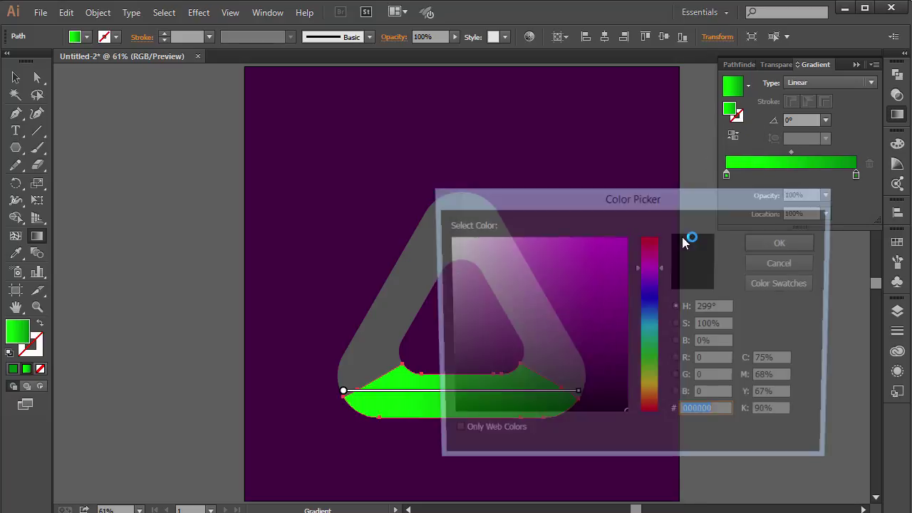
pyautogui.click(645, 351)
pyautogui.moveTo(645, 351); pyautogui.dragTo(644, 359)
pyautogui.click(626, 352)
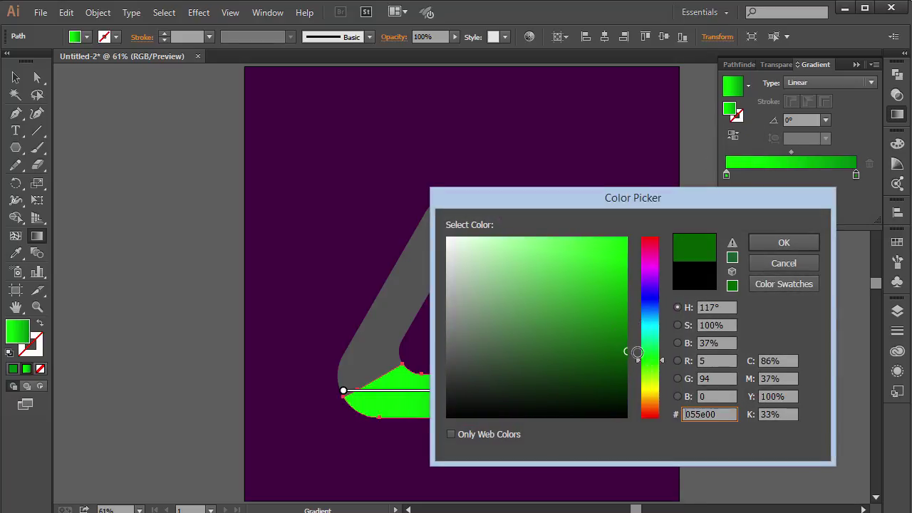
pyautogui.click(783, 242)
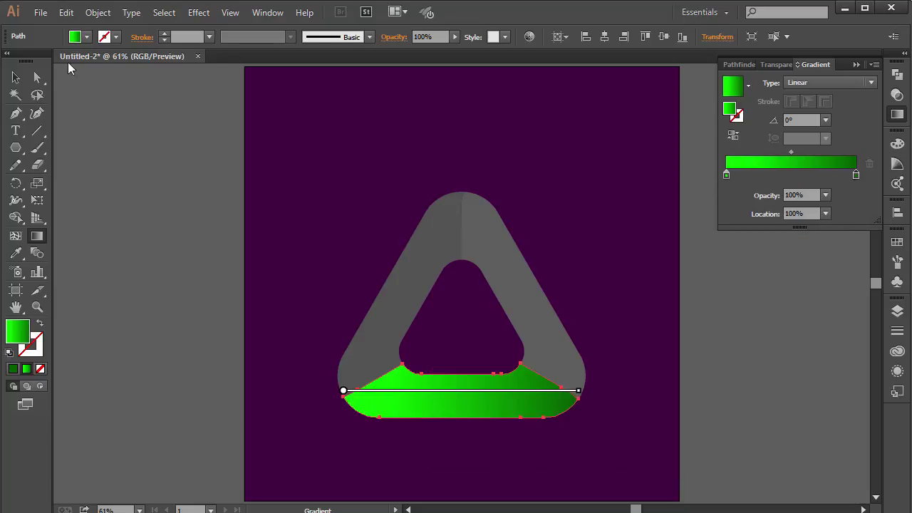
# Shorten the bottom side's gradient at both ends and set its midpoint location to 18.82%.
pyautogui.moveTo(577, 390)
pyautogui.mouseDown()
pyautogui.moveTo(525, 393)
pyautogui.moveTo(580, 391)
pyautogui.moveTo(550, 391)
pyautogui.mouseUp()
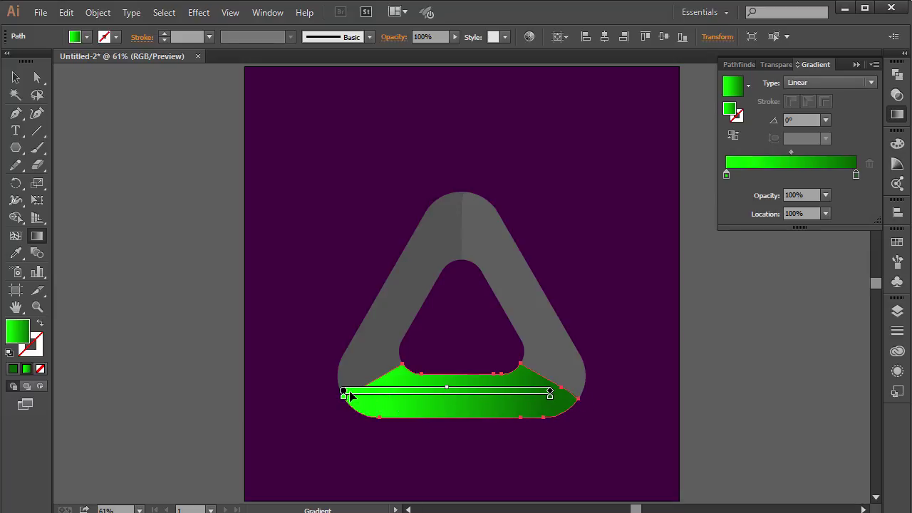
pyautogui.moveTo(343, 391); pyautogui.dragTo(357, 390)
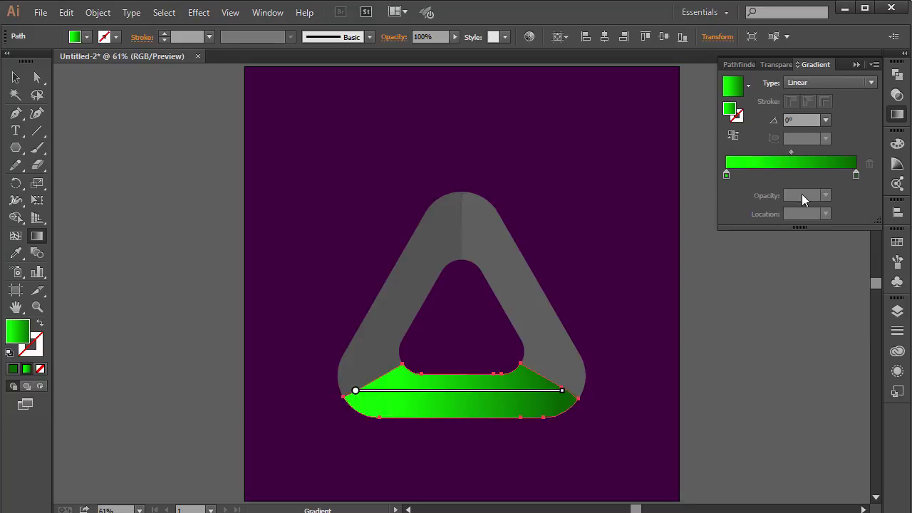
pyautogui.moveTo(790, 152); pyautogui.dragTo(759, 152)
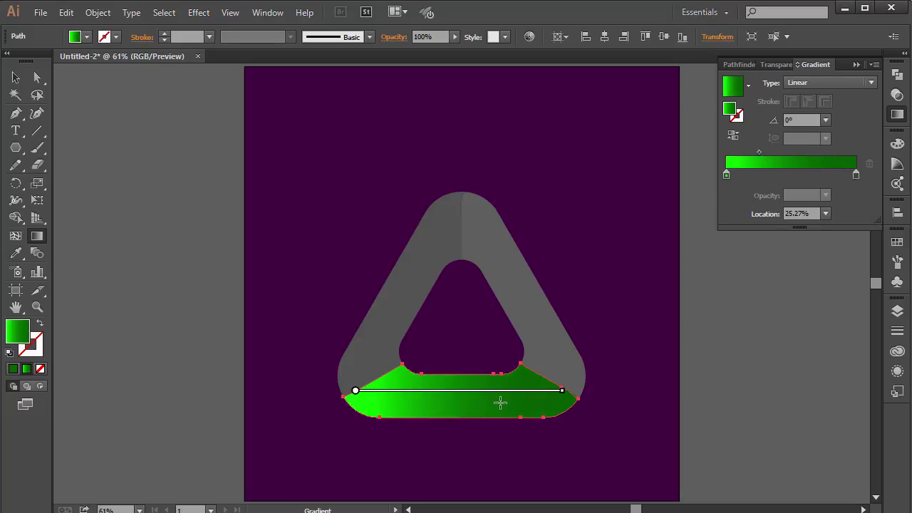
pyautogui.press('v')
pyautogui.click(271, 206)
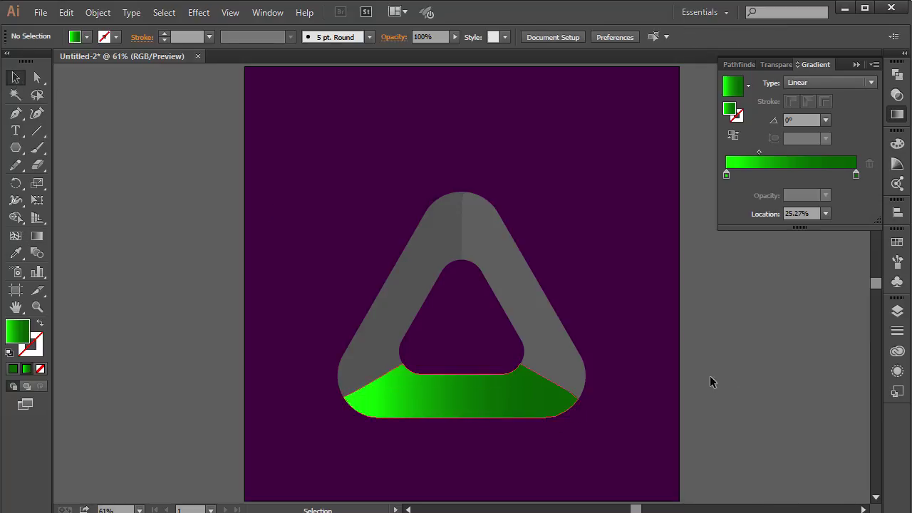
pyautogui.click(448, 388)
pyautogui.moveTo(758, 152); pyautogui.dragTo(750, 152)
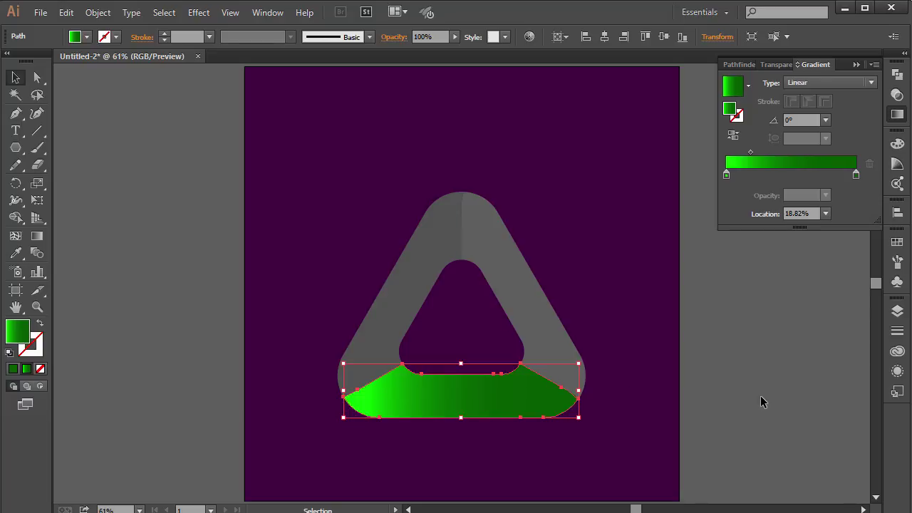
# Apply the linear gradient to the triangle's right side and set its start colour to red #ff0000.
pyautogui.click(499, 263)
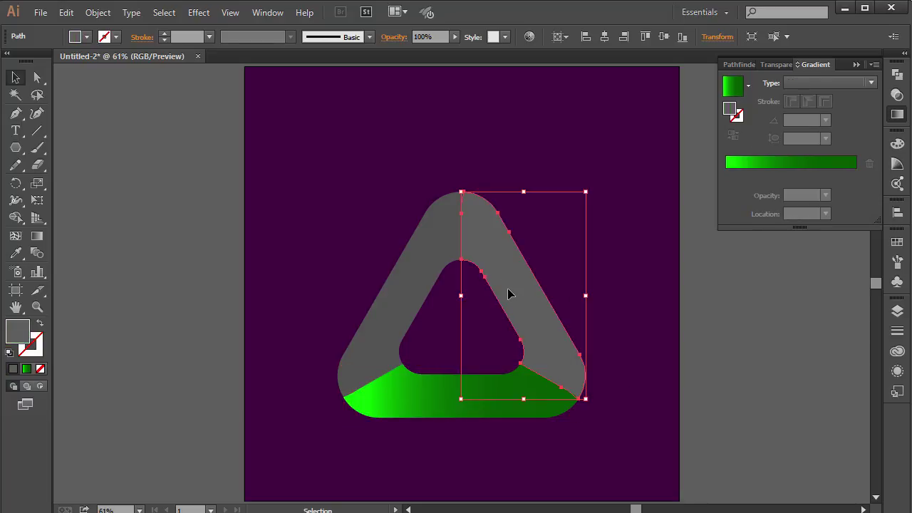
pyautogui.click(27, 369)
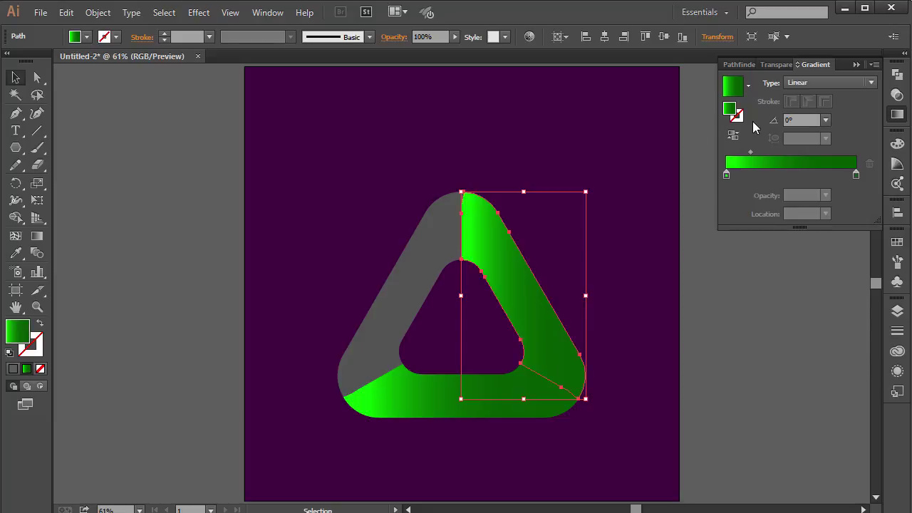
pyautogui.doubleClick(726, 174)
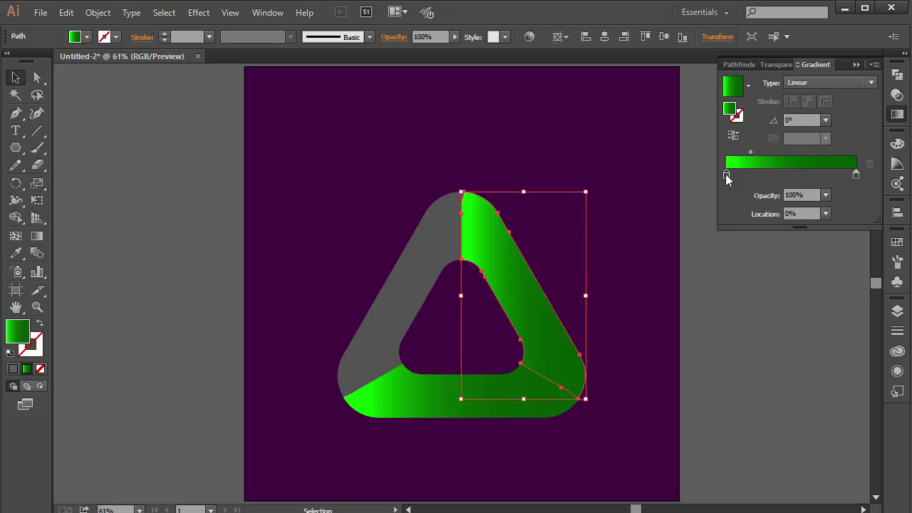
pyautogui.doubleClick(728, 110)
pyautogui.moveTo(594, 250); pyautogui.dragTo(639, 220)
pyautogui.click(755, 243)
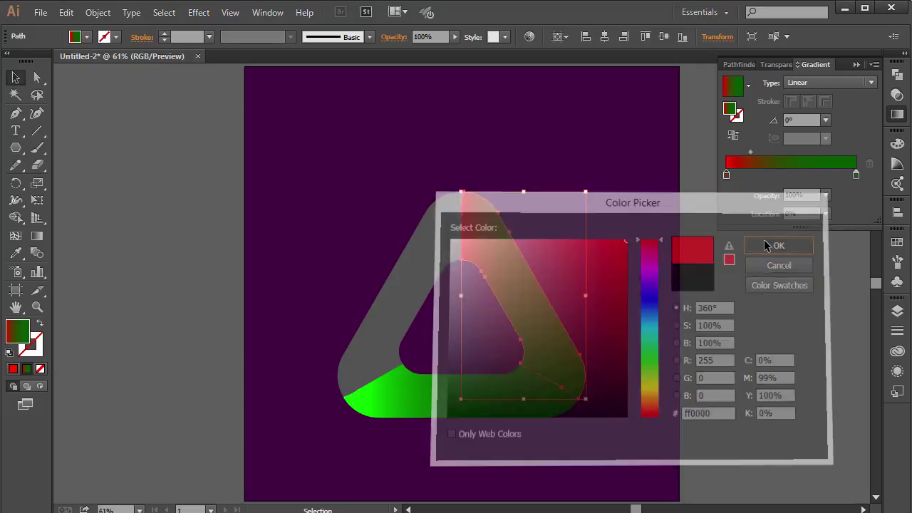
# Set the end colour of the right side's gradient to orange-yellow #ffb600.
pyautogui.doubleClick(855, 175)
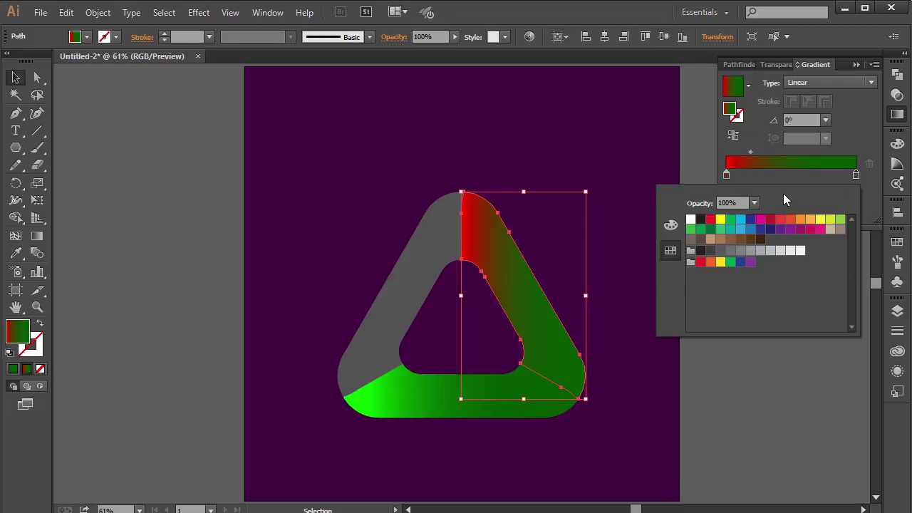
pyautogui.doubleClick(731, 112)
pyautogui.click(643, 382)
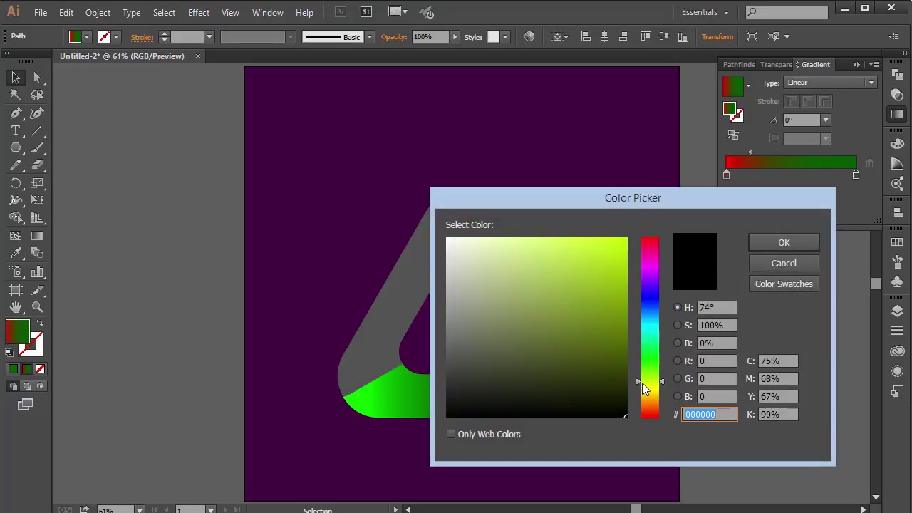
pyautogui.moveTo(612, 266)
pyautogui.mouseDown()
pyautogui.moveTo(637, 205)
pyautogui.moveTo(638, 231)
pyautogui.mouseUp()
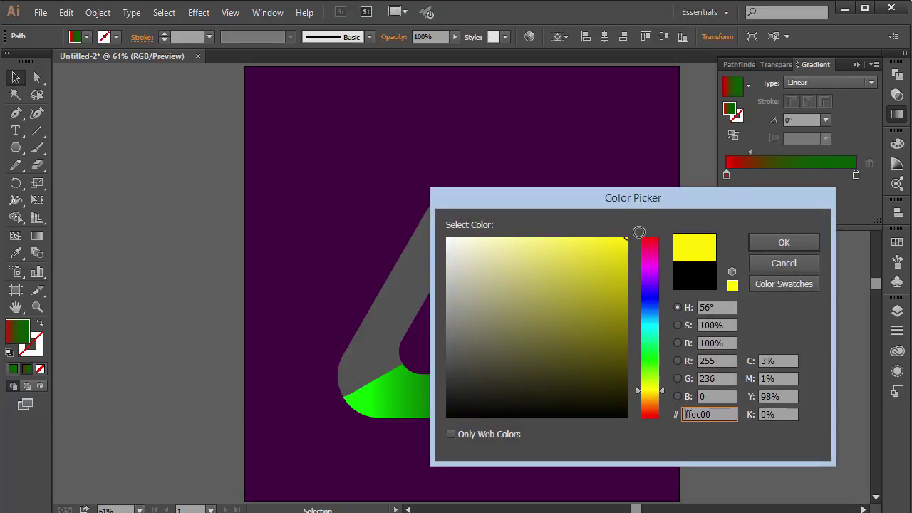
pyautogui.moveTo(666, 391); pyautogui.dragTo(666, 397)
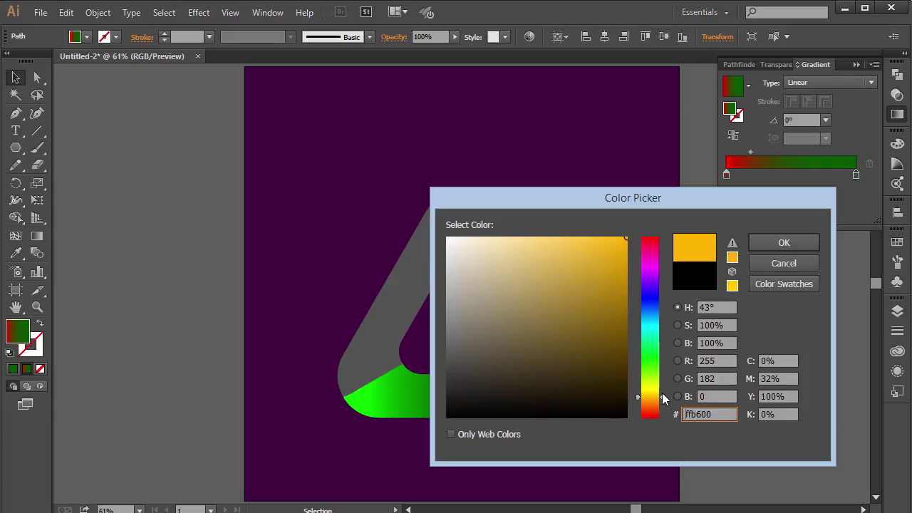
pyautogui.click(783, 243)
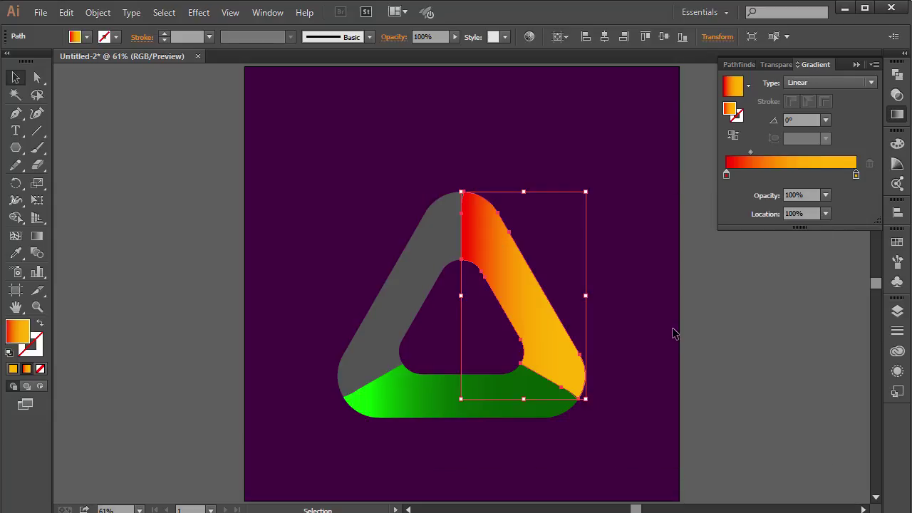
# Angle the right side's gradient at about -55° along the segment and pull both of its ends in to the segment's length.
pyautogui.click(38, 237)
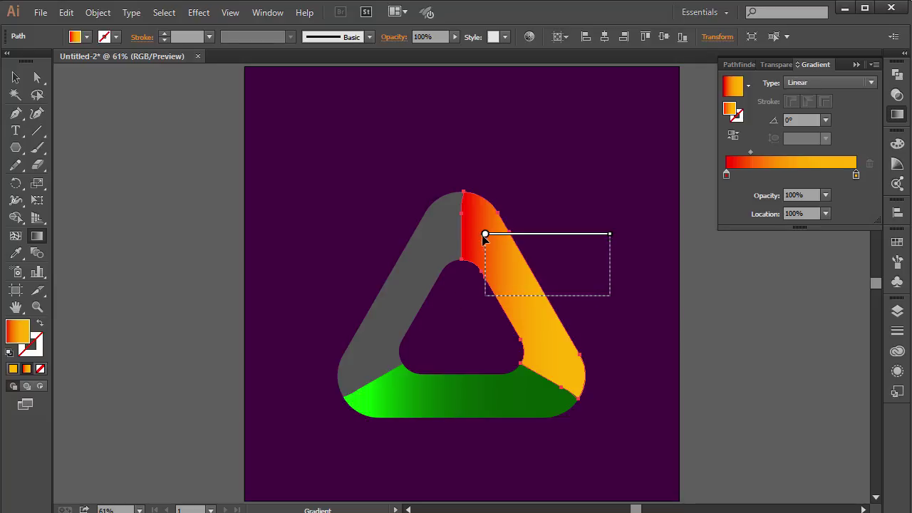
pyautogui.moveTo(437, 186); pyautogui.dragTo(596, 412)
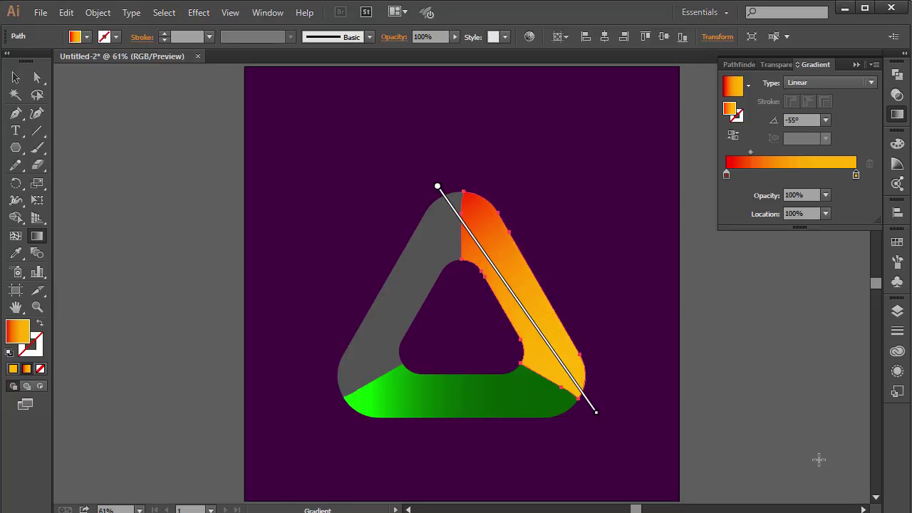
pyautogui.moveTo(437, 186)
pyautogui.mouseDown()
pyautogui.moveTo(463, 209)
pyautogui.moveTo(461, 222)
pyautogui.mouseUp()
pyautogui.moveTo(620, 445)
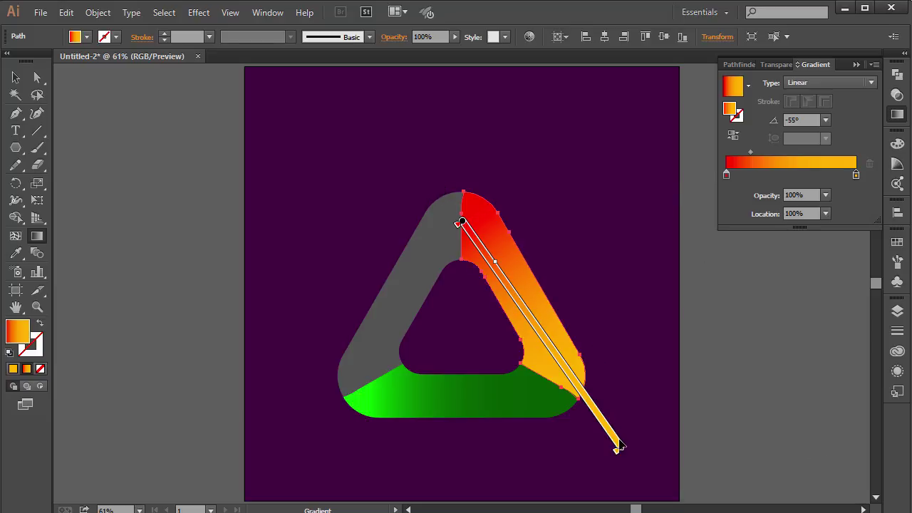
pyautogui.moveTo(620, 449); pyautogui.dragTo(581, 391)
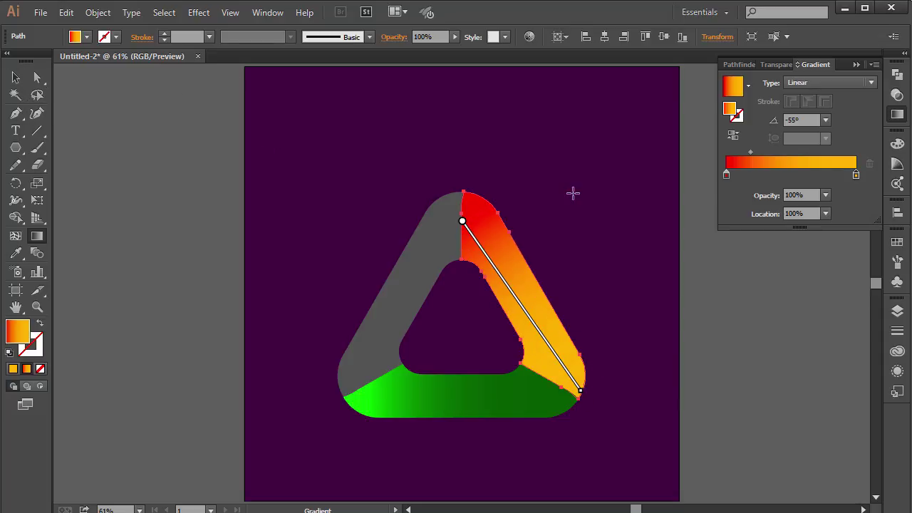
# Set the midpoint location of the right side's gradient to about 30.11% and deselect the segment.
pyautogui.moveTo(751, 151)
pyautogui.mouseDown()
pyautogui.moveTo(788, 154)
pyautogui.moveTo(765, 153)
pyautogui.mouseUp()
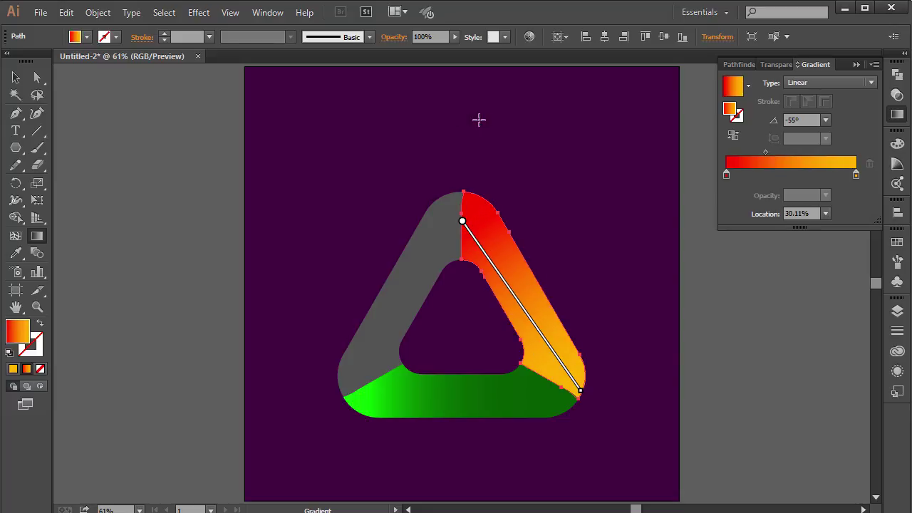
pyautogui.click(15, 77)
pyautogui.click(594, 349)
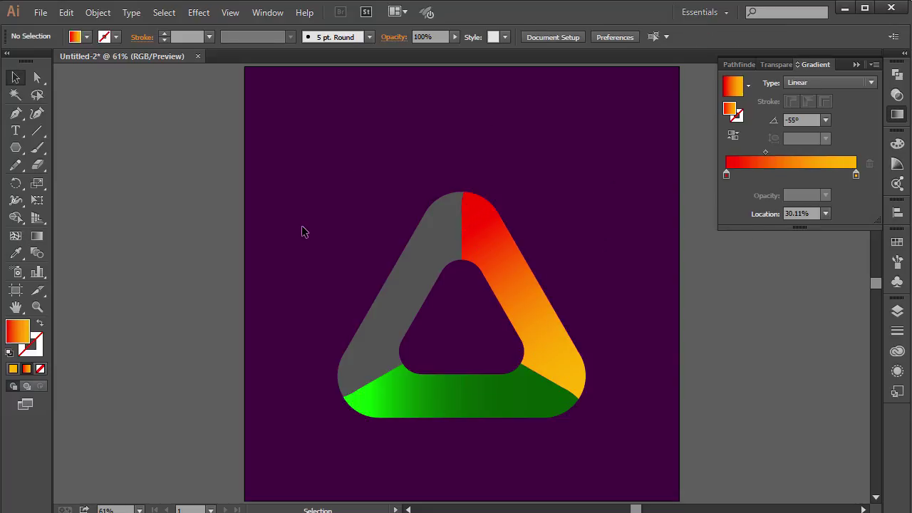
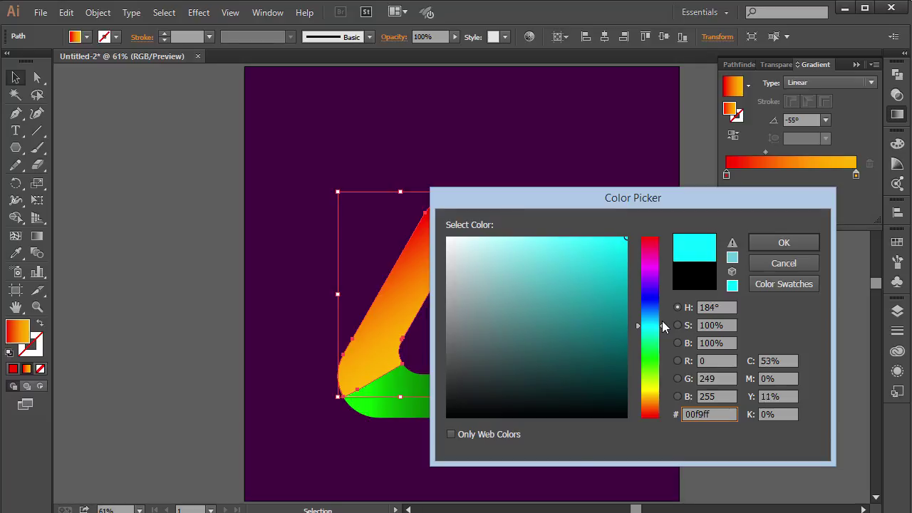
# Try cyan #00f9ff and dark blue #0000a5 as the start colour of the left side's gradient.
pyautogui.click(765, 242)
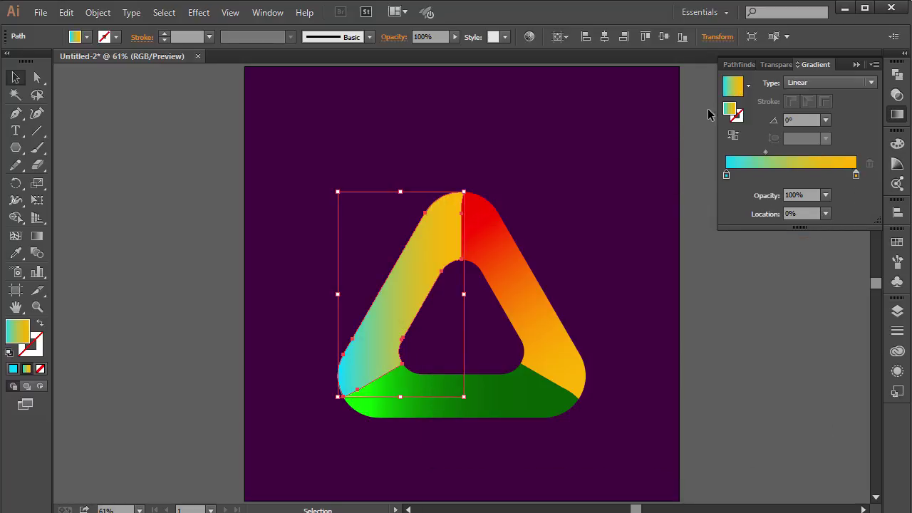
pyautogui.doubleClick(729, 109)
pyautogui.moveTo(650, 274)
pyautogui.mouseDown()
pyautogui.moveTo(651, 305)
pyautogui.moveTo(649, 297)
pyautogui.mouseUp()
pyautogui.moveTo(609, 294)
pyautogui.mouseDown()
pyautogui.moveTo(634, 318)
pyautogui.moveTo(635, 300)
pyautogui.mouseUp()
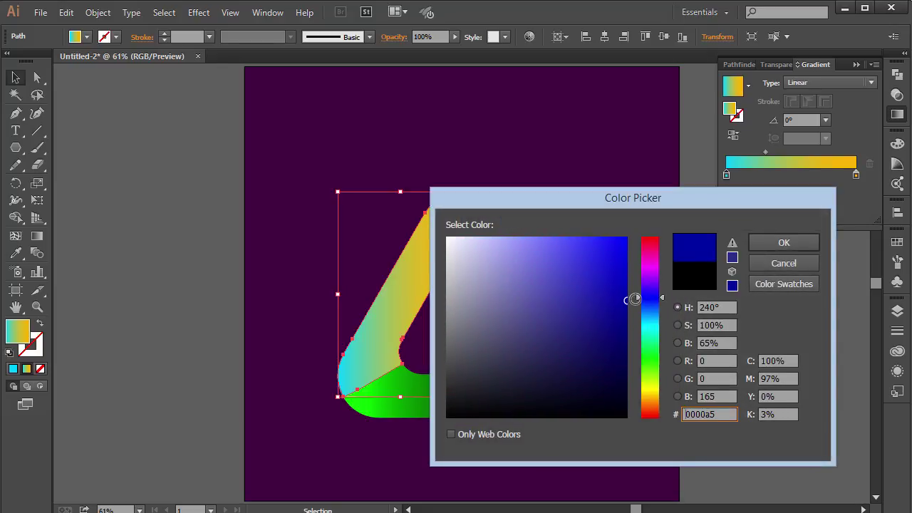
pyautogui.click(783, 242)
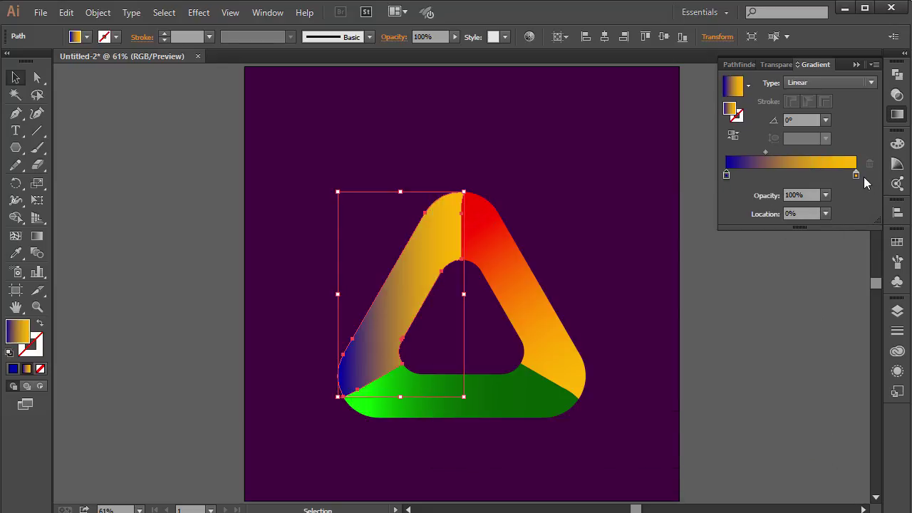
# Change the start colour of the left side's gradient to a brighter blue.
pyautogui.doubleClick(725, 174)
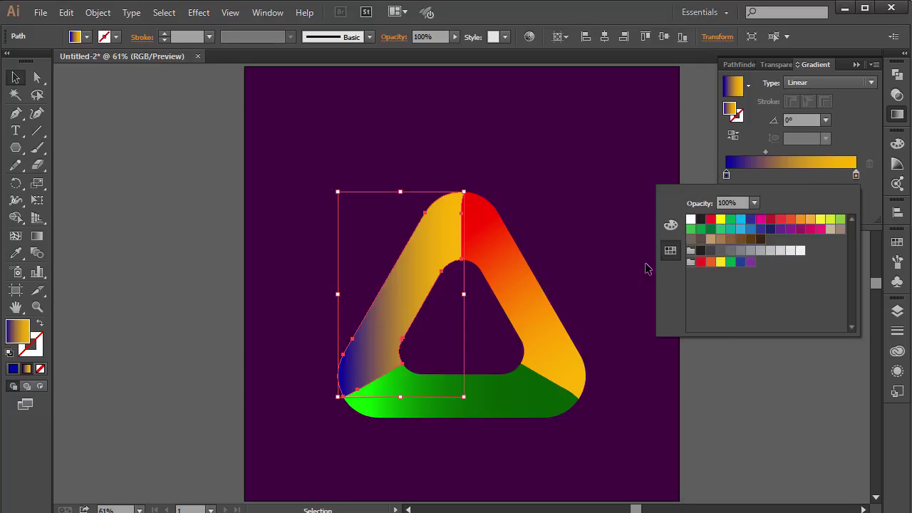
pyautogui.doubleClick(730, 109)
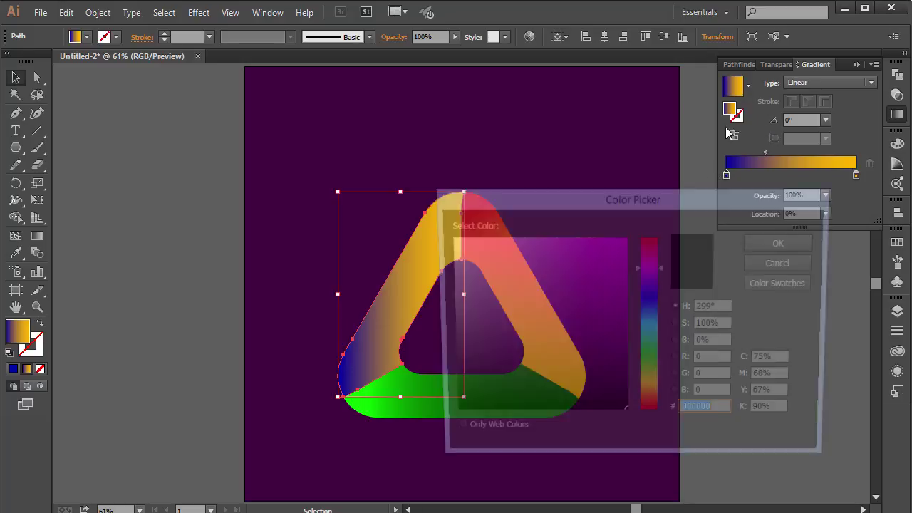
pyautogui.moveTo(643, 324); pyautogui.dragTo(636, 211)
pyautogui.moveTo(662, 298); pyautogui.dragTo(663, 307)
pyautogui.click(780, 244)
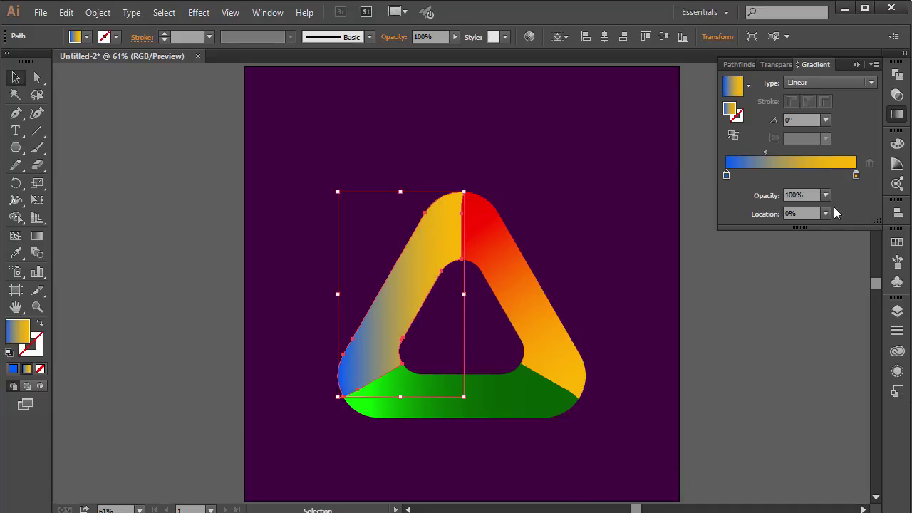
# Set the end colour of the left side's gradient to light blue #00aaff.
pyautogui.doubleClick(857, 175)
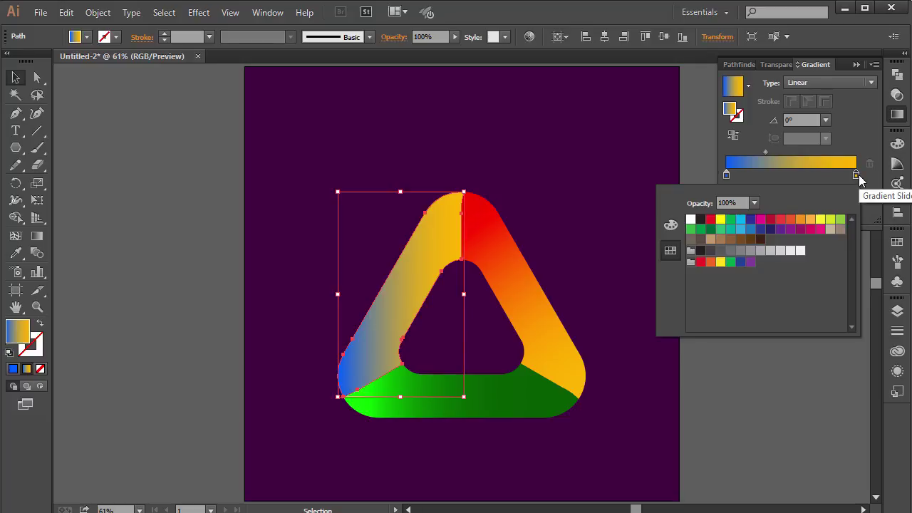
pyautogui.click(733, 111)
pyautogui.doubleClick(733, 110)
pyautogui.moveTo(667, 299); pyautogui.dragTo(662, 318)
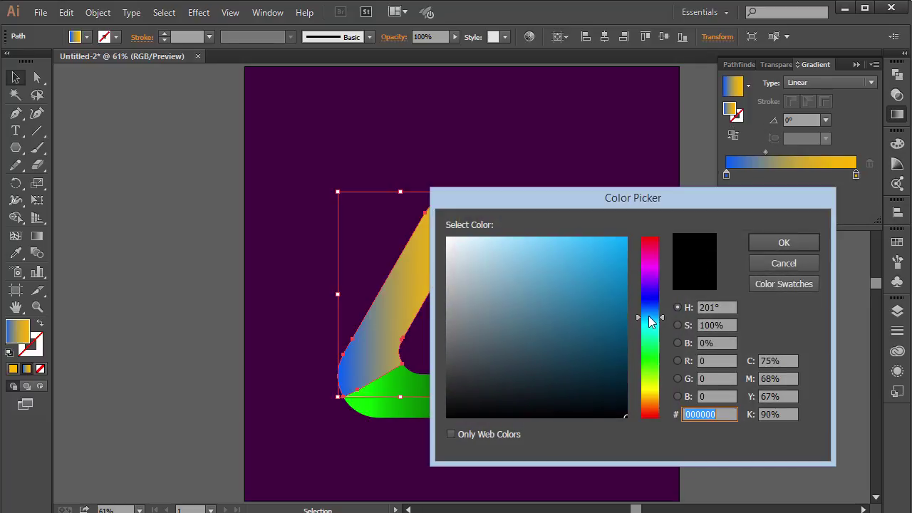
pyautogui.moveTo(616, 263)
pyautogui.mouseDown()
pyautogui.moveTo(671, 206)
pyautogui.moveTo(651, 226)
pyautogui.mouseUp()
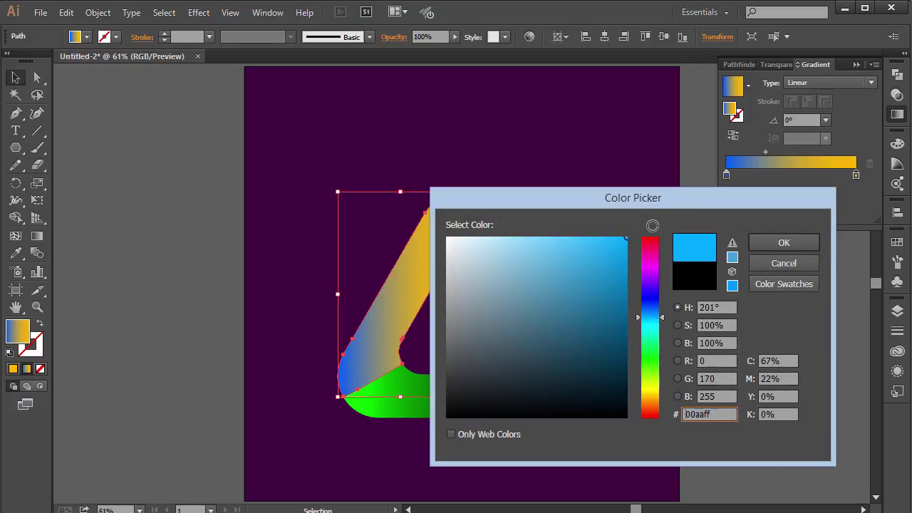
pyautogui.click(769, 243)
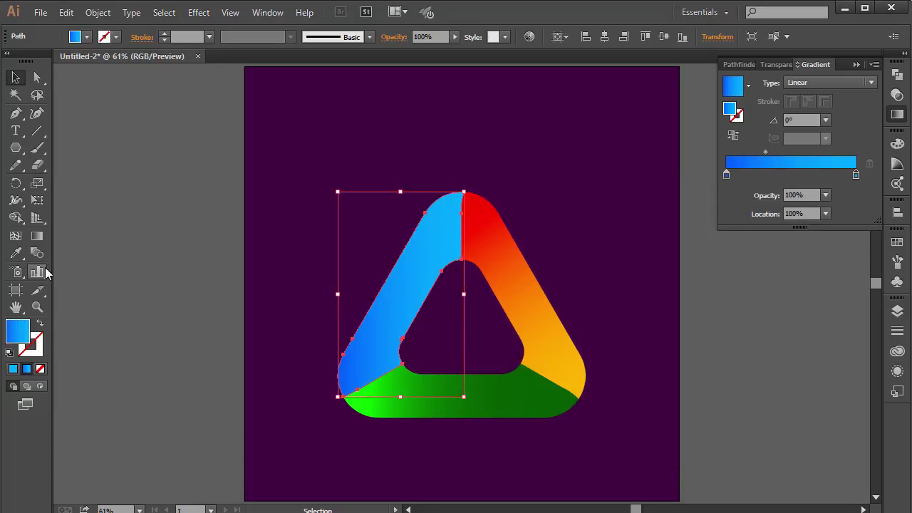
# Angle the left side's gradient at about 58.3° along the segment and adjust its start colour to a slightly lighter blue.
pyautogui.click(37, 236)
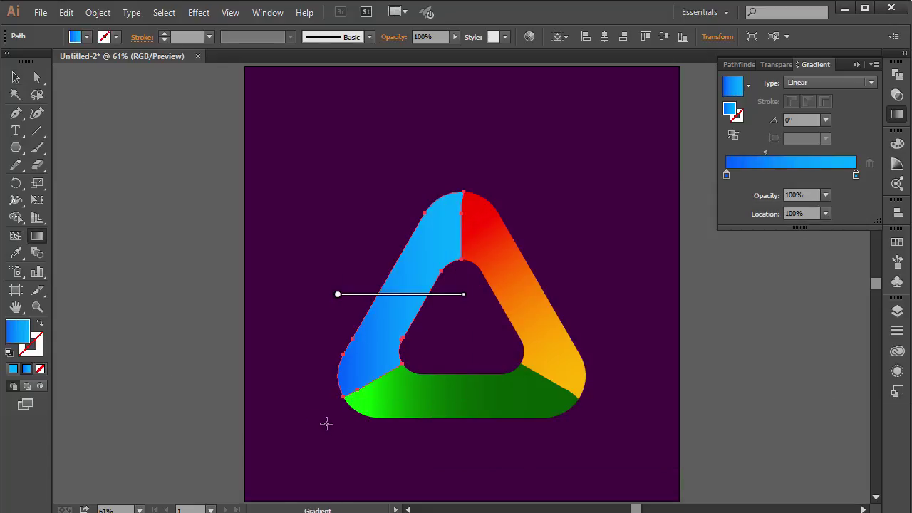
pyautogui.moveTo(327, 425)
pyautogui.mouseDown()
pyautogui.moveTo(500, 171)
pyautogui.moveTo(490, 164)
pyautogui.mouseUp()
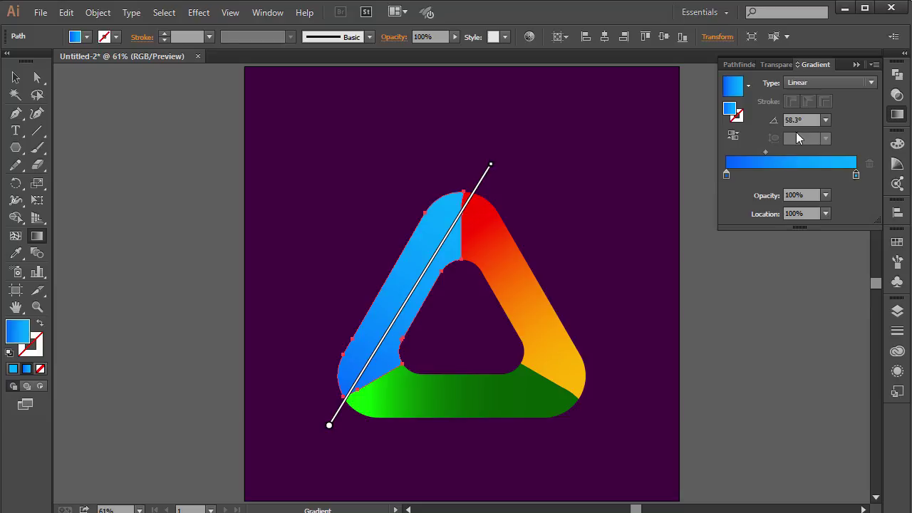
pyautogui.click(726, 175)
pyautogui.doubleClick(727, 175)
pyautogui.doubleClick(730, 110)
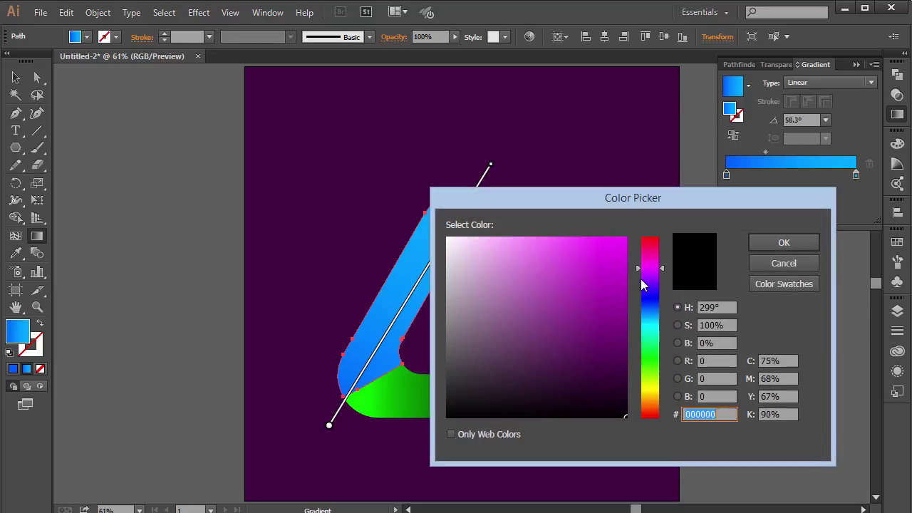
pyautogui.moveTo(641, 285); pyautogui.dragTo(664, 310)
pyautogui.click(624, 237)
pyautogui.click(783, 242)
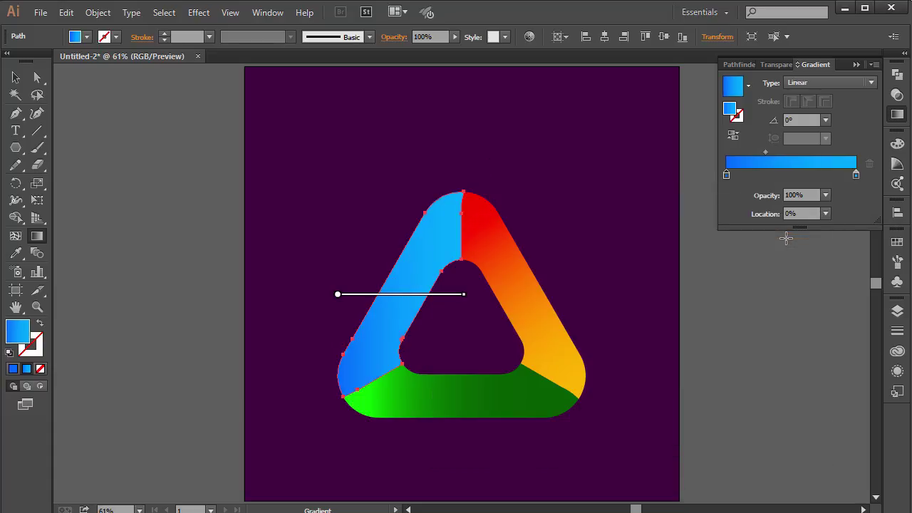
# Realign the left side's gradient along its length at about 59.7°, with its ends pulled in to the segment and its midpoint nearer the centre.
pyautogui.moveTo(325, 427); pyautogui.dragTo(463, 189)
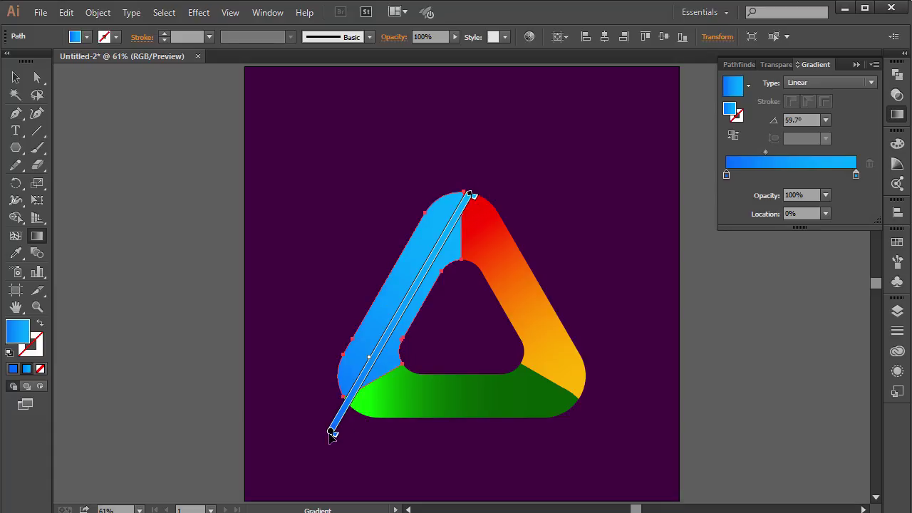
pyautogui.moveTo(325, 427); pyautogui.dragTo(351, 394)
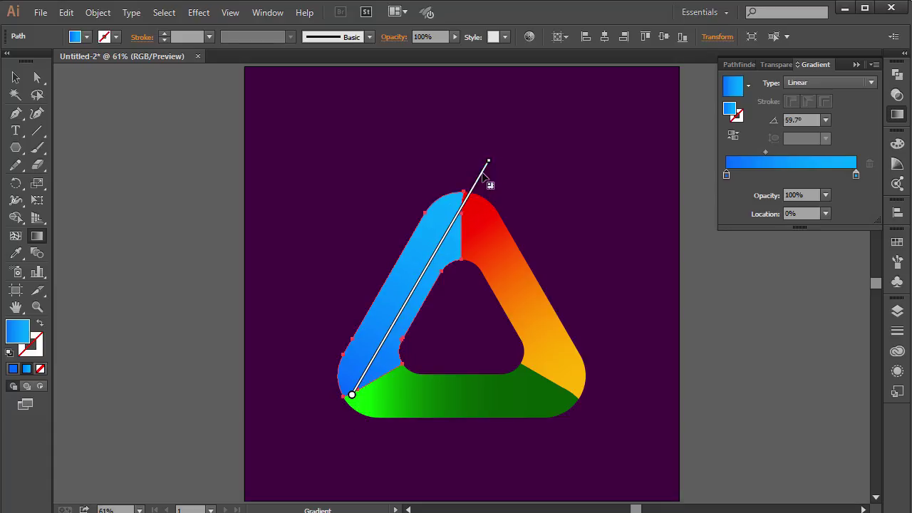
pyautogui.moveTo(484, 160); pyautogui.dragTo(465, 200)
pyautogui.moveTo(764, 151); pyautogui.dragTo(785, 151)
# Set the start colour of the left side's gradient to the dark navy swatch C=100 M=100 Y=25 K=25.
pyautogui.doubleClick(725, 176)
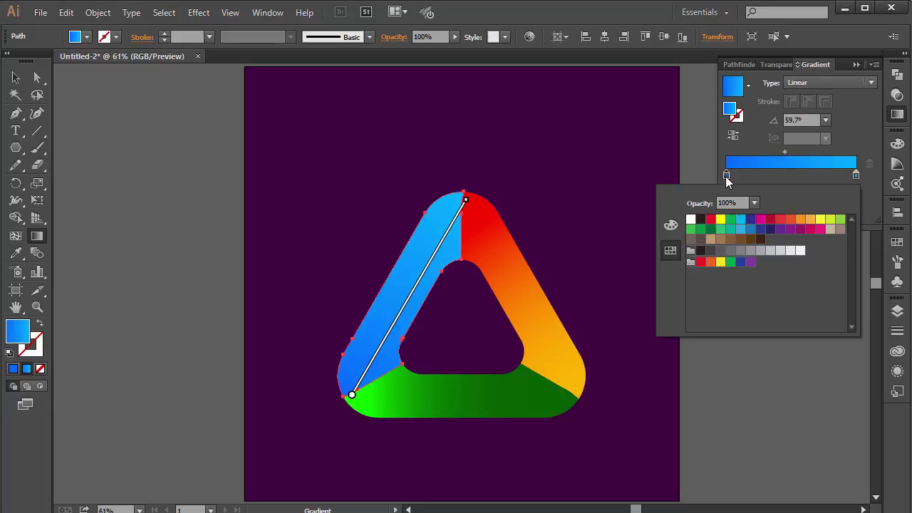
pyautogui.click(773, 236)
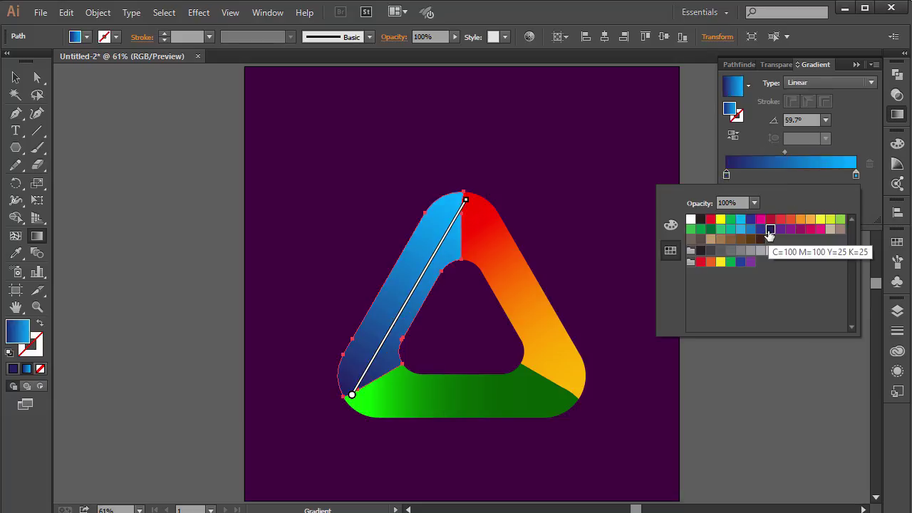
pyautogui.click(862, 133)
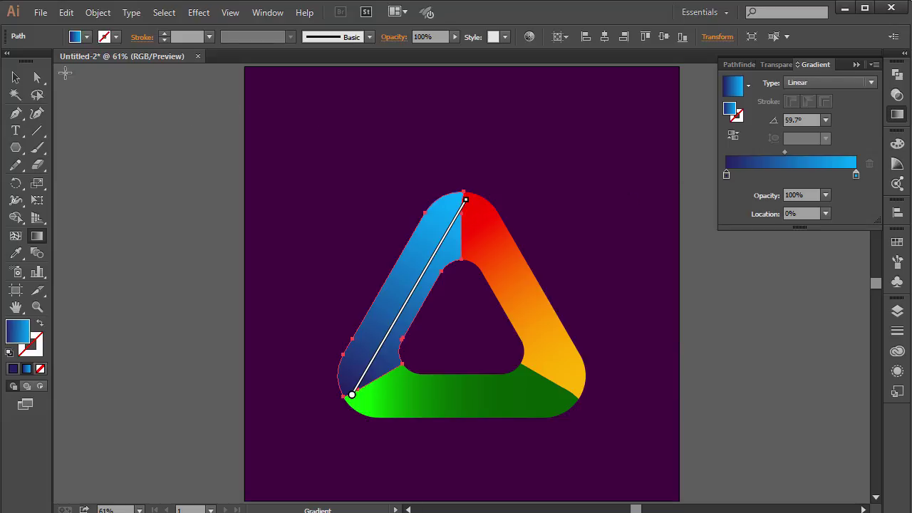
# Set the midpoint location of the left side's gradient to about 72.04% and deselect the segment.
pyautogui.moveTo(786, 151); pyautogui.dragTo(817, 153)
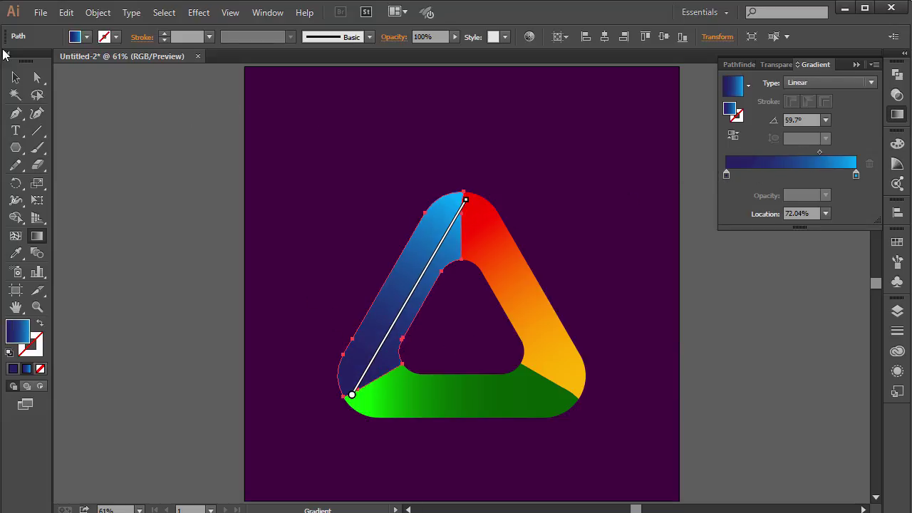
pyautogui.click(16, 77)
pyautogui.click(422, 132)
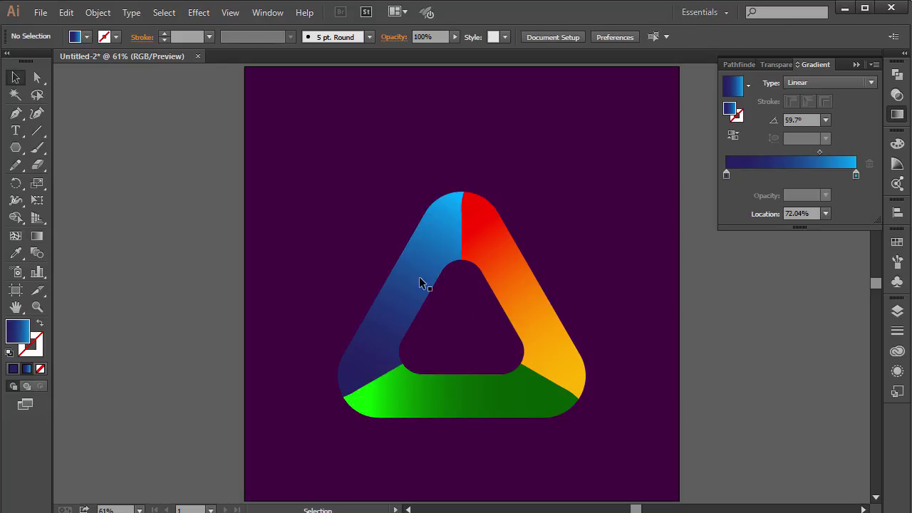
# Start an Inner Glow effect on the green bottom segment with its preview turned on.
pyautogui.click(427, 411)
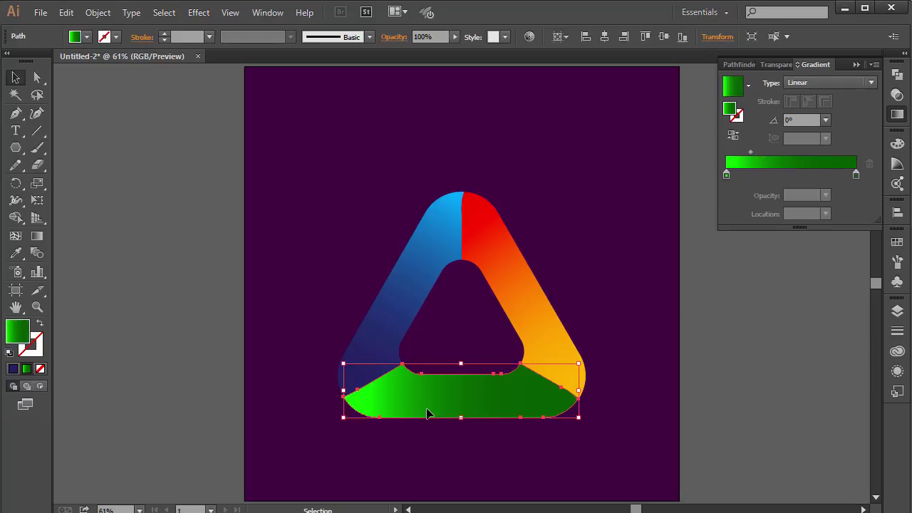
pyautogui.click(203, 13)
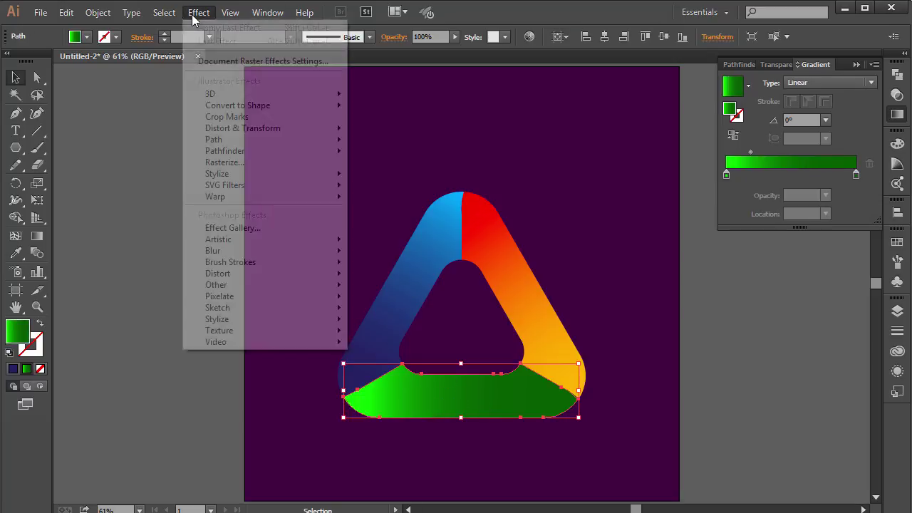
pyautogui.moveTo(238, 175)
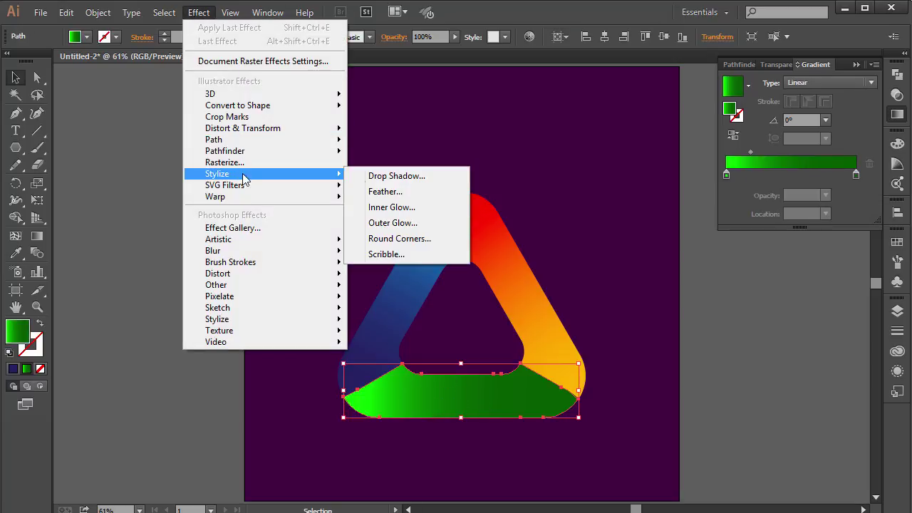
pyautogui.click(414, 208)
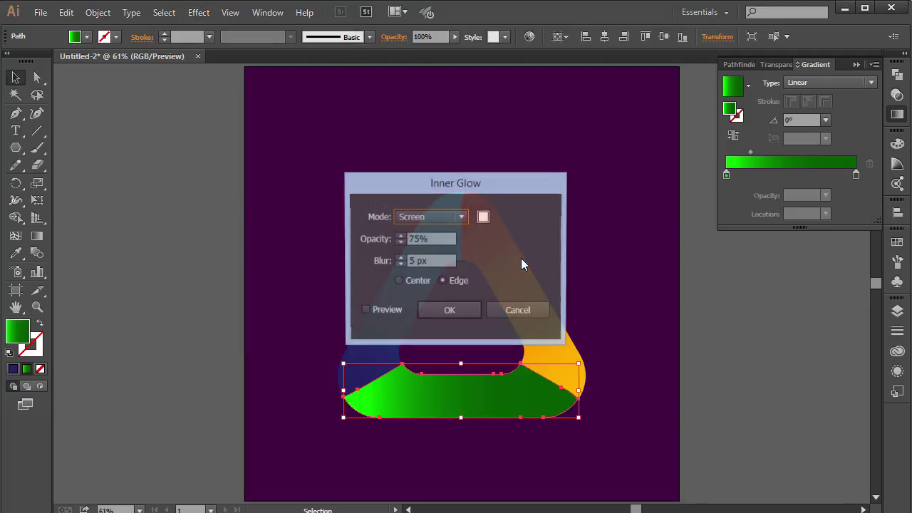
pyautogui.moveTo(458, 187); pyautogui.dragTo(655, 139)
pyautogui.click(578, 260)
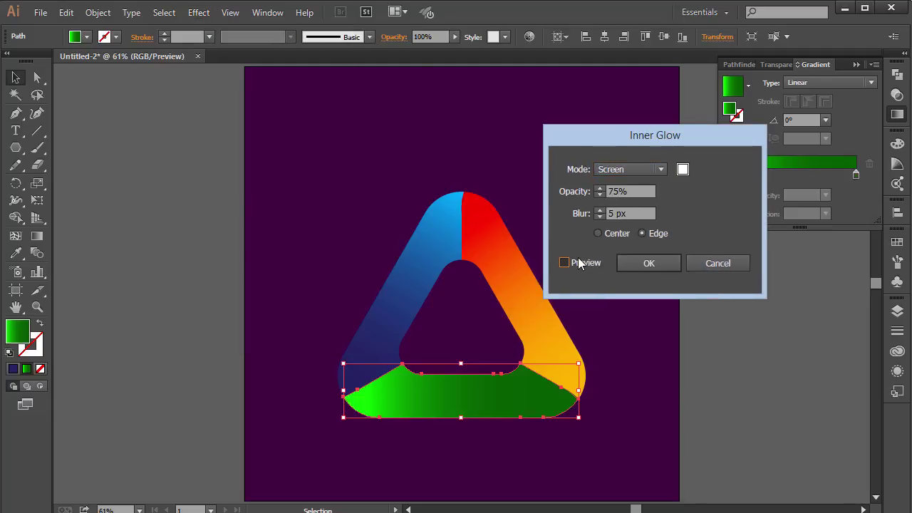
pyautogui.press('space')
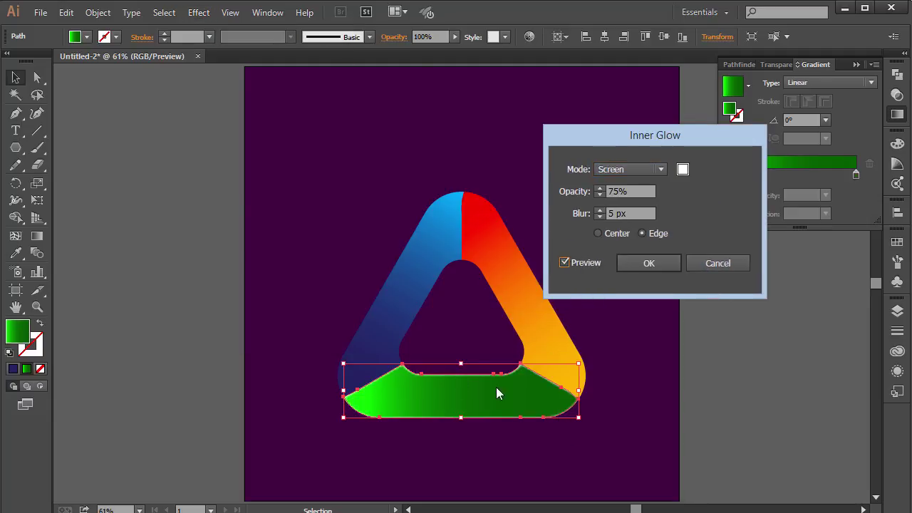
# Set the green segment's white inner glow to Overlay mode with 100% opacity.
pyautogui.click(682, 169)
pyautogui.click(784, 242)
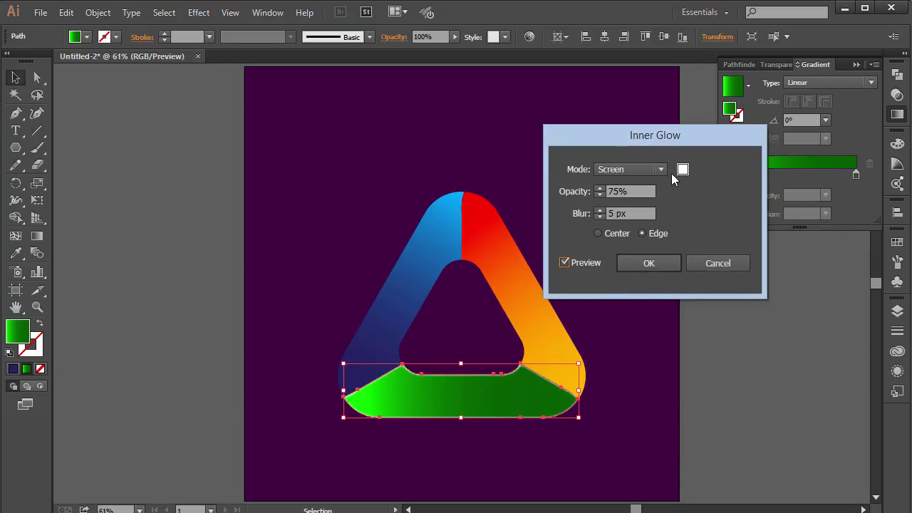
pyautogui.click(659, 169)
pyautogui.click(636, 235)
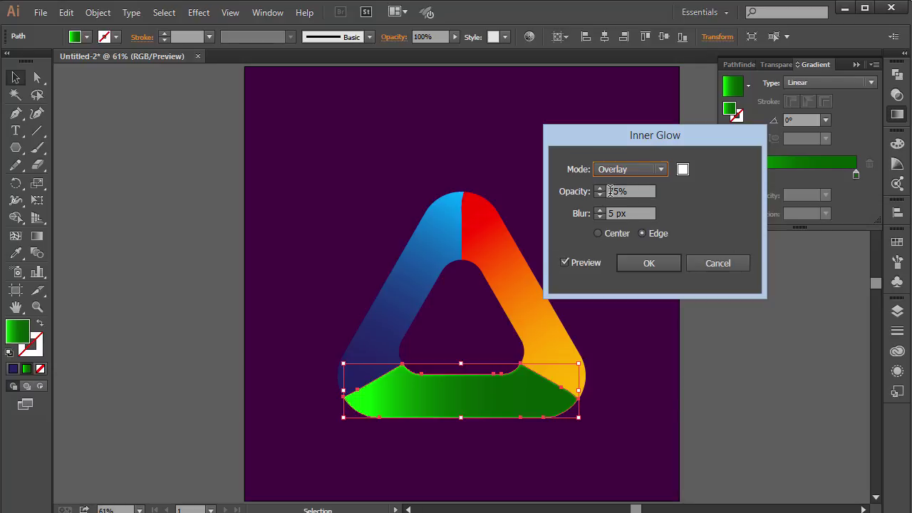
pyautogui.doubleClick(634, 196)
pyautogui.write('100')
pyautogui.press('Tab')
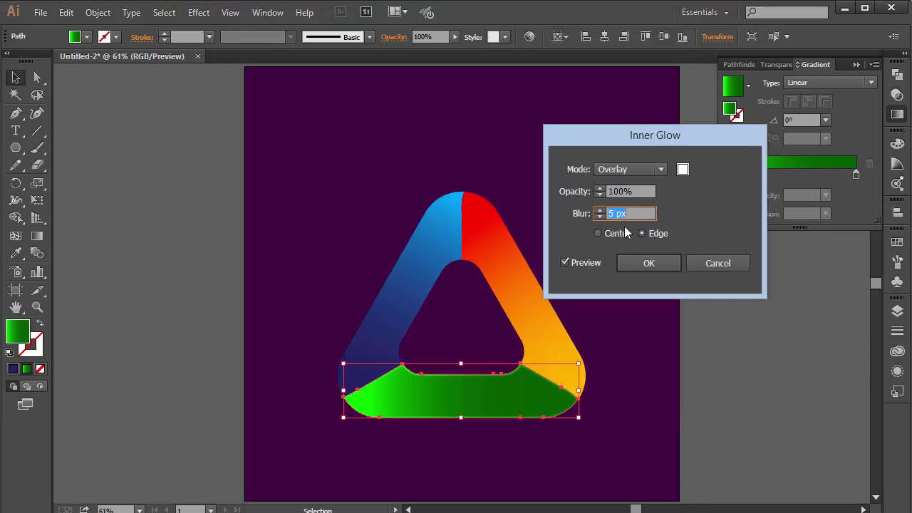
# Try blur values of 30 px and 20 px for the green segment's inner glow.
pyautogui.write('30')
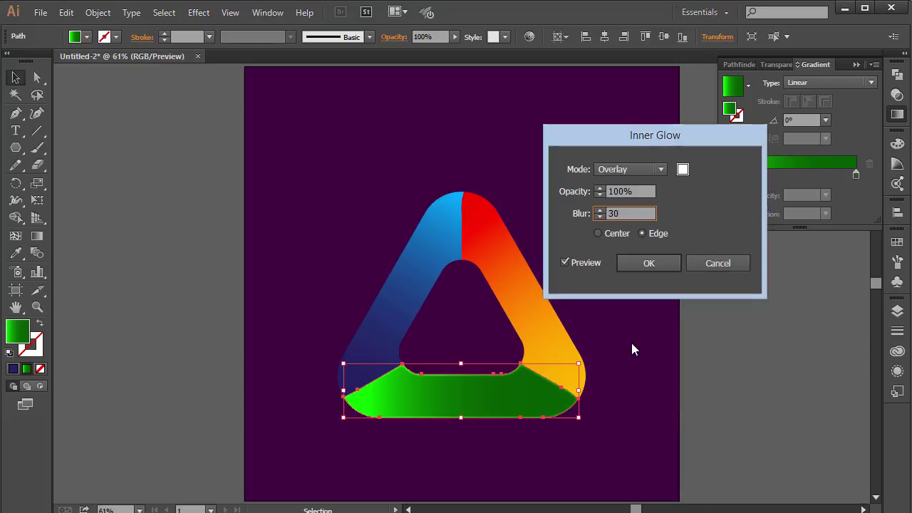
pyautogui.click(576, 262)
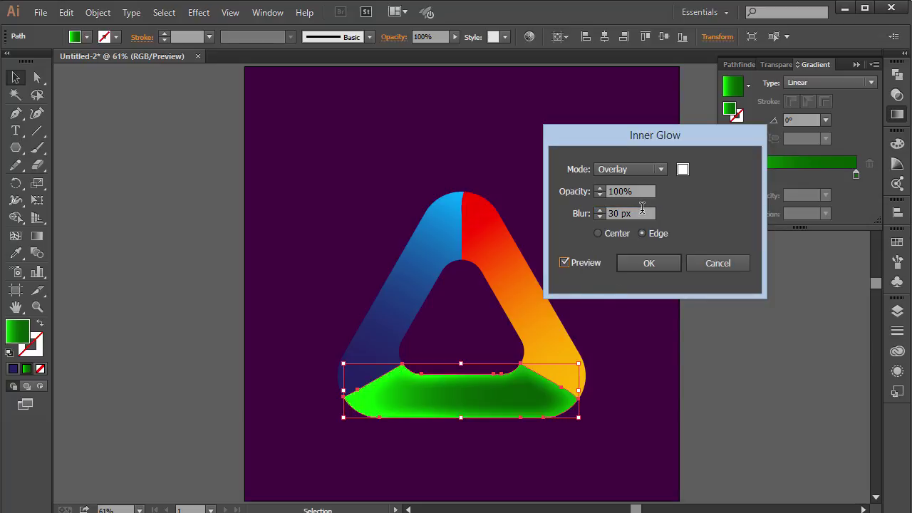
pyautogui.moveTo(642, 211); pyautogui.dragTo(567, 215)
pyautogui.write('20')
pyautogui.press('Tab')
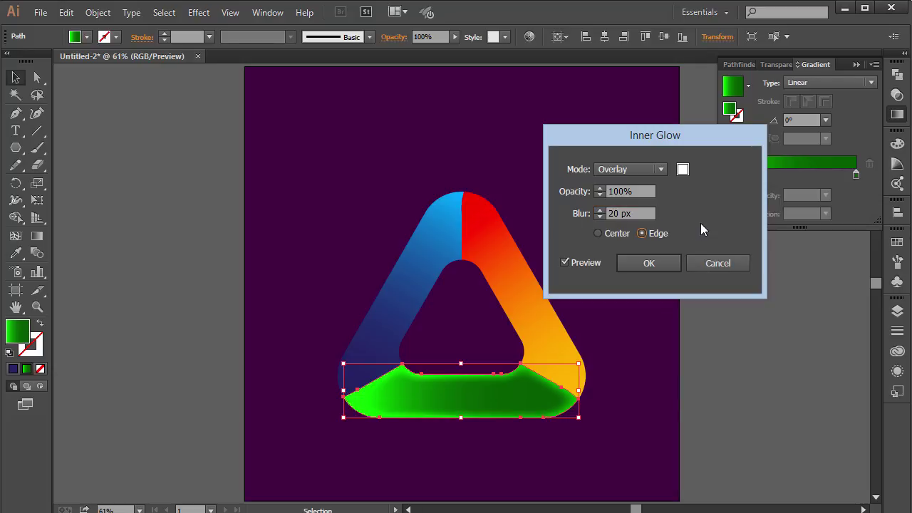
# Set the green segment's inner glow blur to 10 px, apply the effect and deselect the segment.
pyautogui.moveTo(643, 212); pyautogui.dragTo(419, 230)
pyautogui.write('10')
pyautogui.press('Tab')
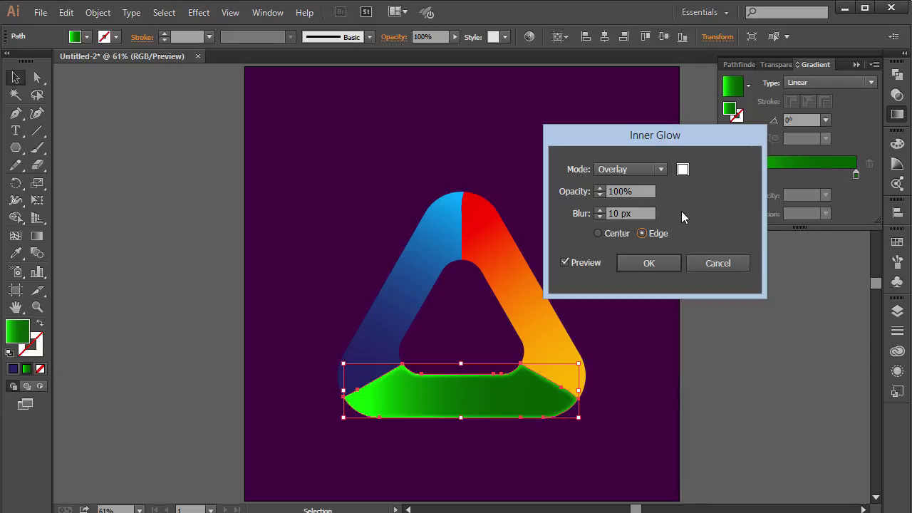
pyautogui.click(661, 262)
pyautogui.click(733, 326)
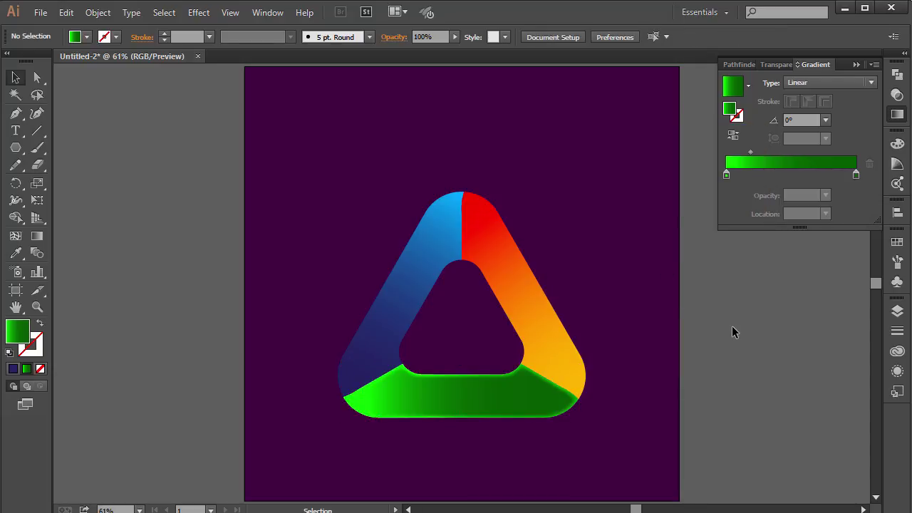
# Apply an Overlay inner glow at 100% opacity and 10 px edge blur to the red-orange right segment, and select the blue left segment.
pyautogui.click(544, 306)
pyautogui.click(198, 14)
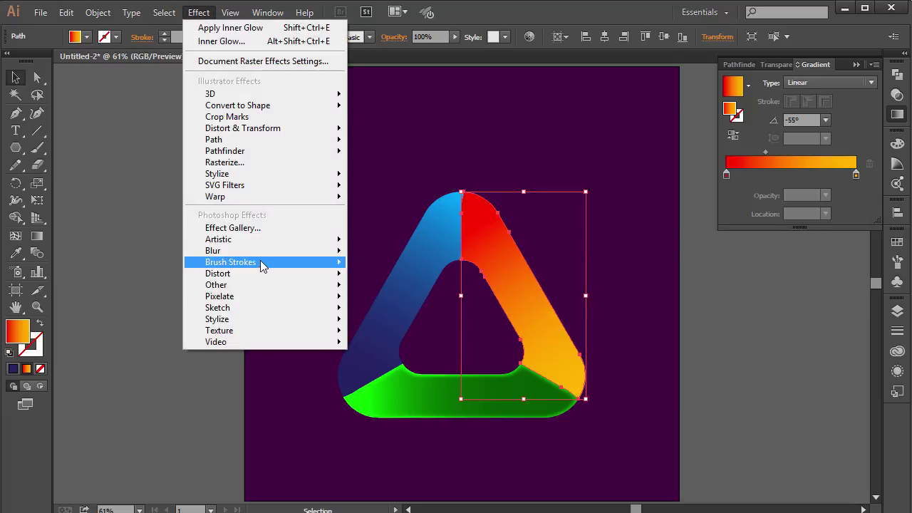
pyautogui.moveTo(244, 141)
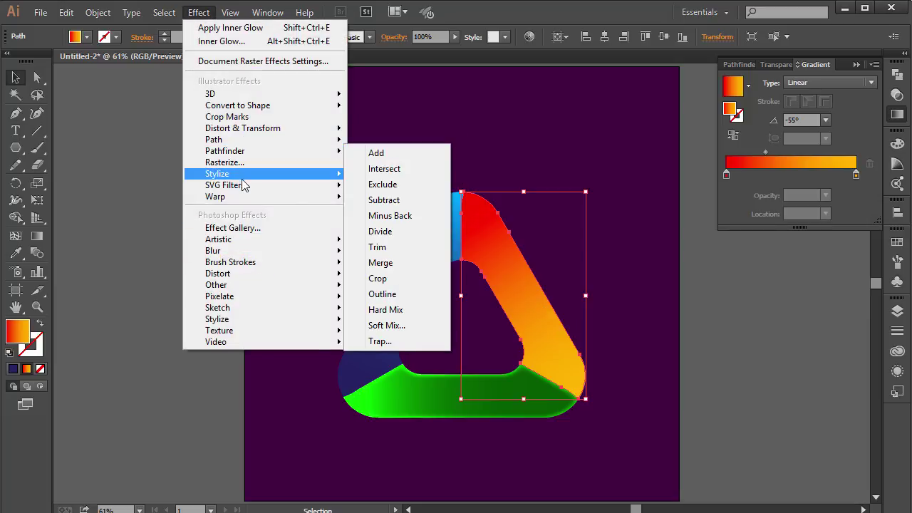
pyautogui.moveTo(246, 174)
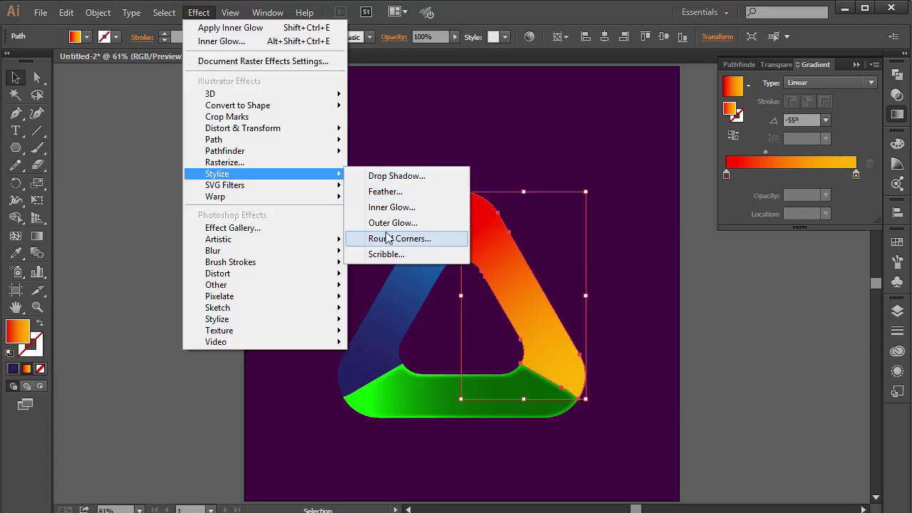
pyautogui.click(389, 206)
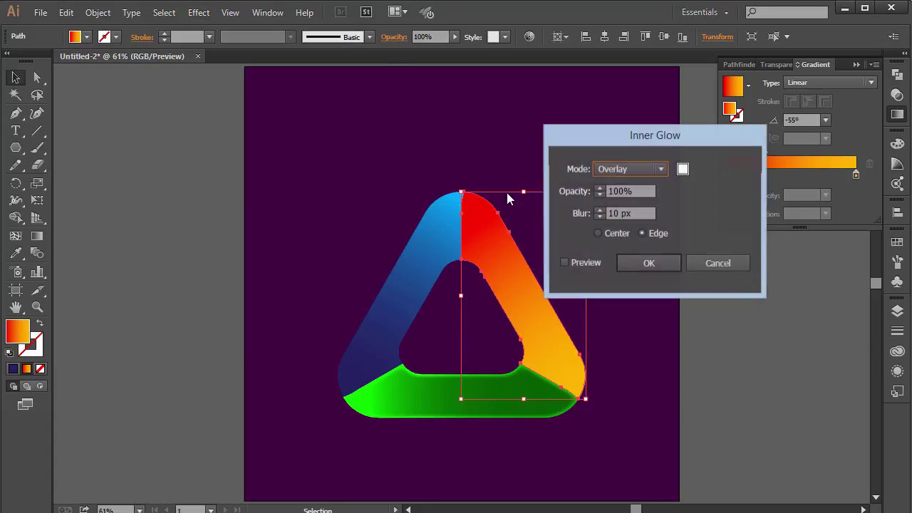
pyautogui.click(590, 261)
pyautogui.click(643, 263)
pyautogui.click(615, 275)
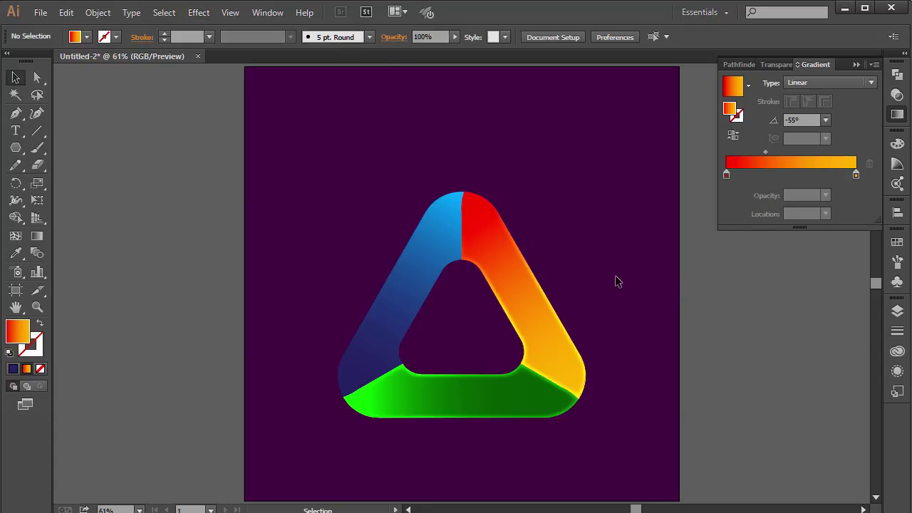
pyautogui.click(404, 258)
pyautogui.click(163, 13)
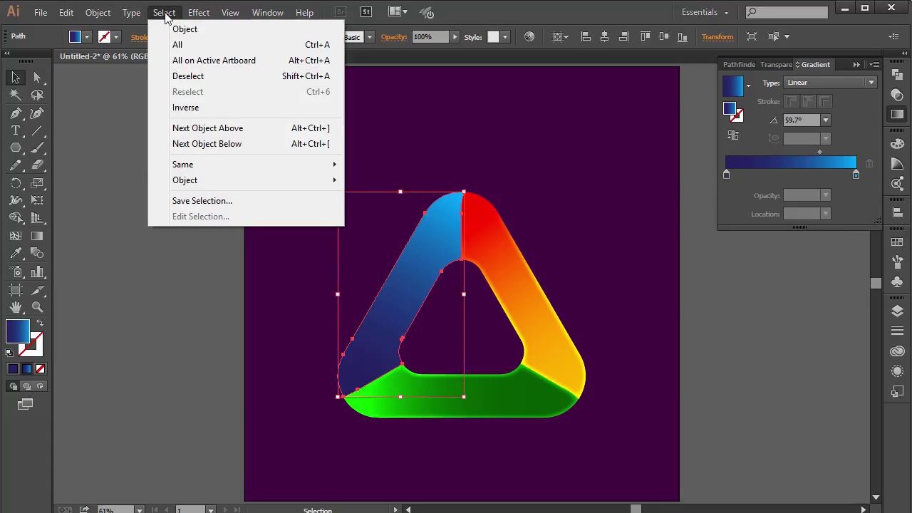
pyautogui.moveTo(198, 13)
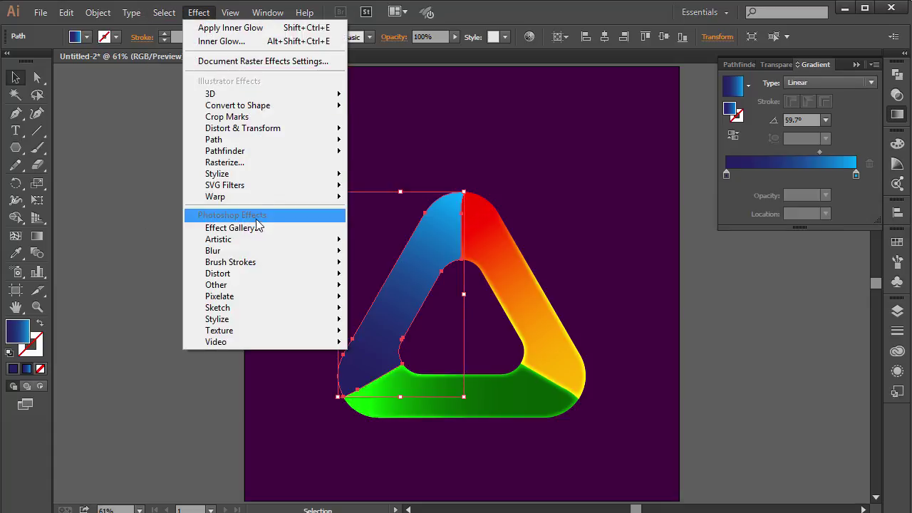
pyautogui.moveTo(252, 174)
pyautogui.click(374, 221)
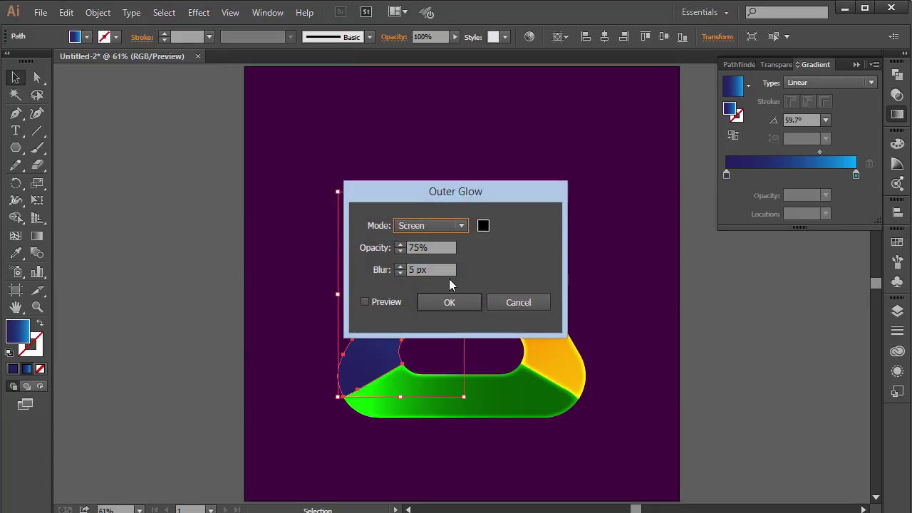
pyautogui.click(506, 305)
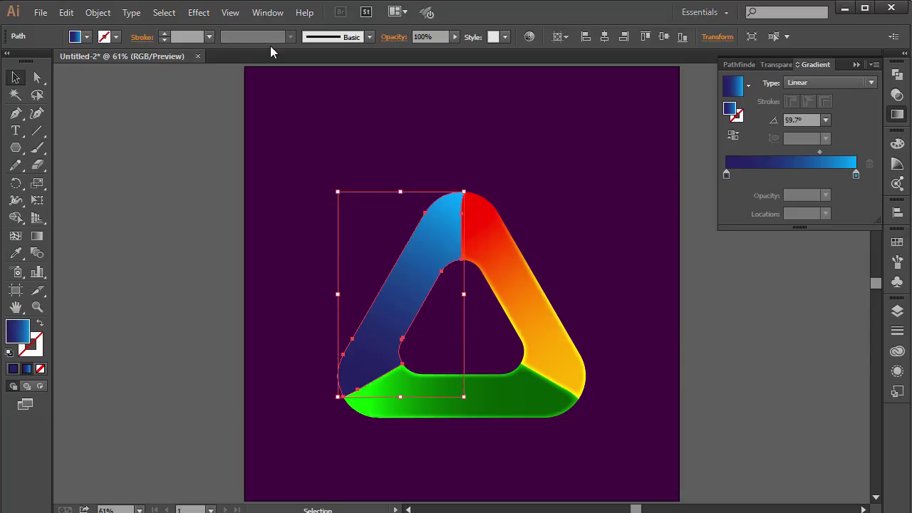
# Apply a white Overlay inner glow at 100% opacity and 10 px edge blur to the blue left segment.
pyautogui.click(199, 13)
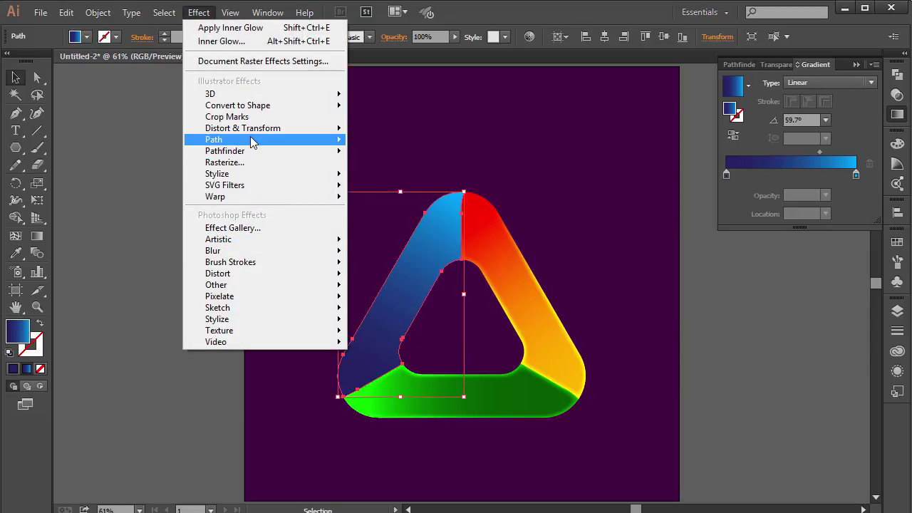
pyautogui.moveTo(254, 175)
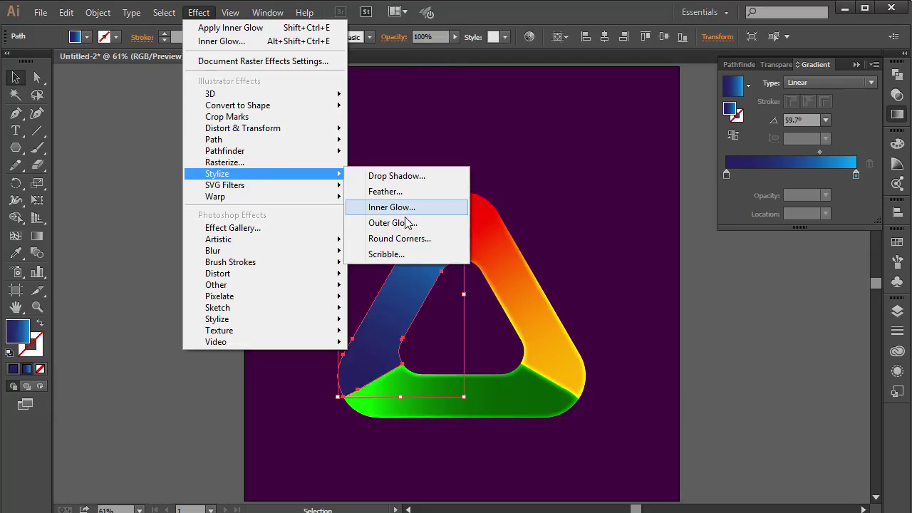
pyautogui.click(403, 208)
pyautogui.click(596, 263)
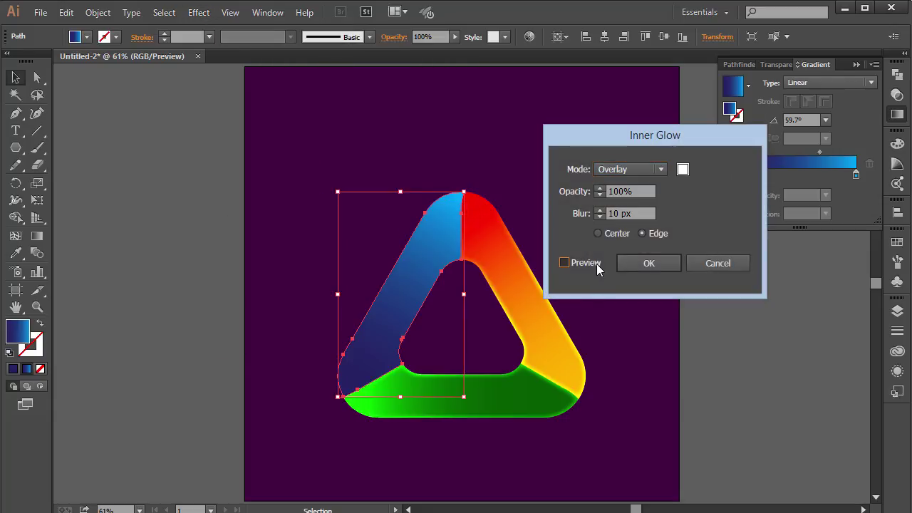
pyautogui.click(647, 263)
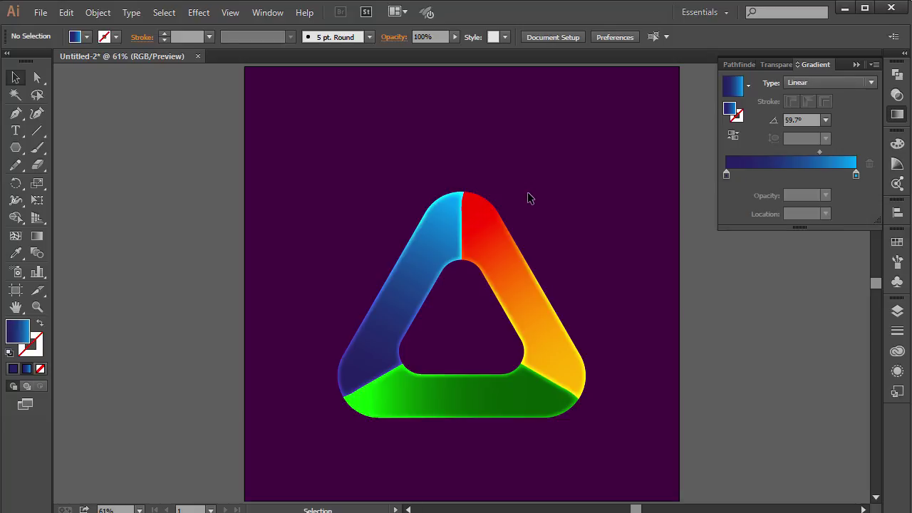
pyautogui.click(492, 228)
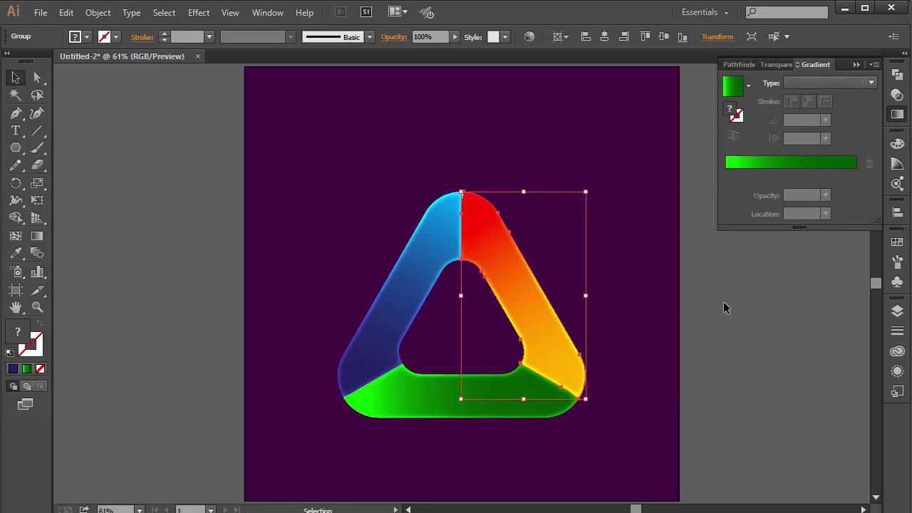
pyautogui.hotkey('ctrl', 'shift', 'a')
pyautogui.moveTo(312, 220); pyautogui.dragTo(595, 456)
pyautogui.click(104, 12)
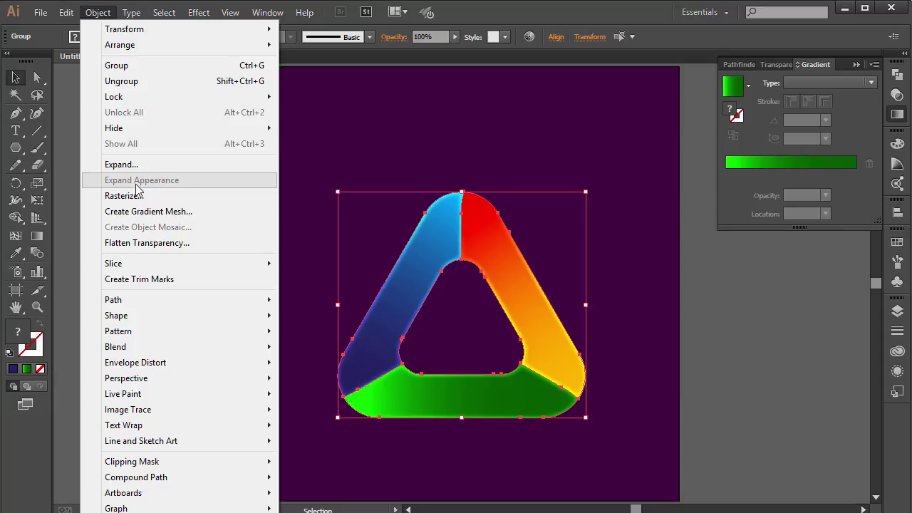
pyautogui.click(395, 149)
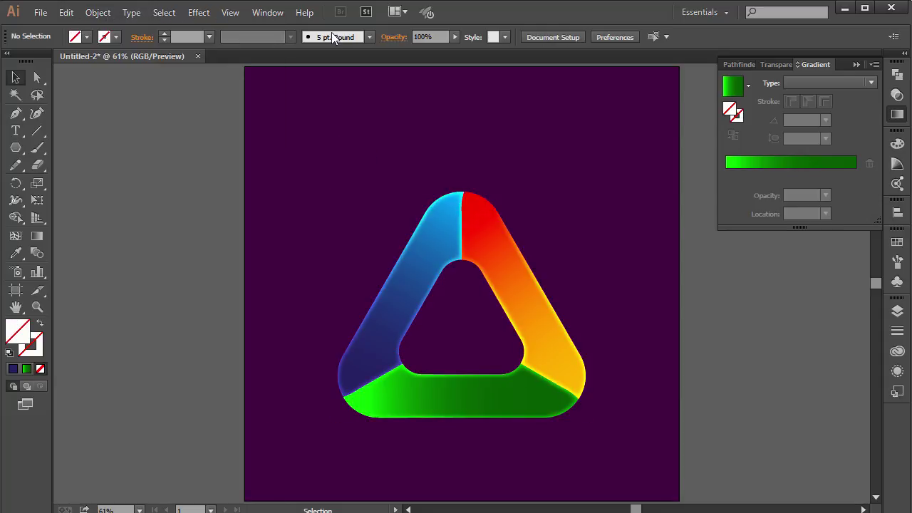
# Select all three triangle segments and start a white Overlay inner glow from the edge with 20 px blur, previewing the effect.
pyautogui.moveTo(304, 174); pyautogui.dragTo(604, 445)
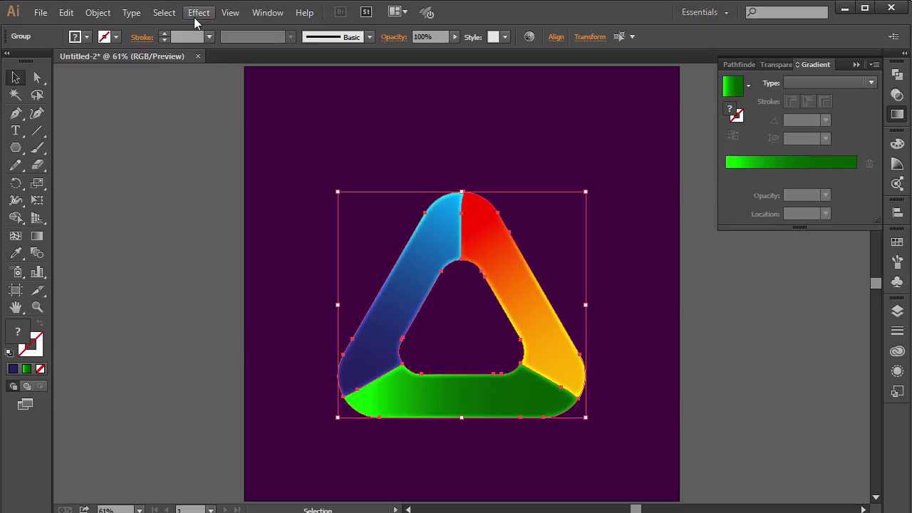
pyautogui.click(199, 12)
pyautogui.moveTo(238, 177)
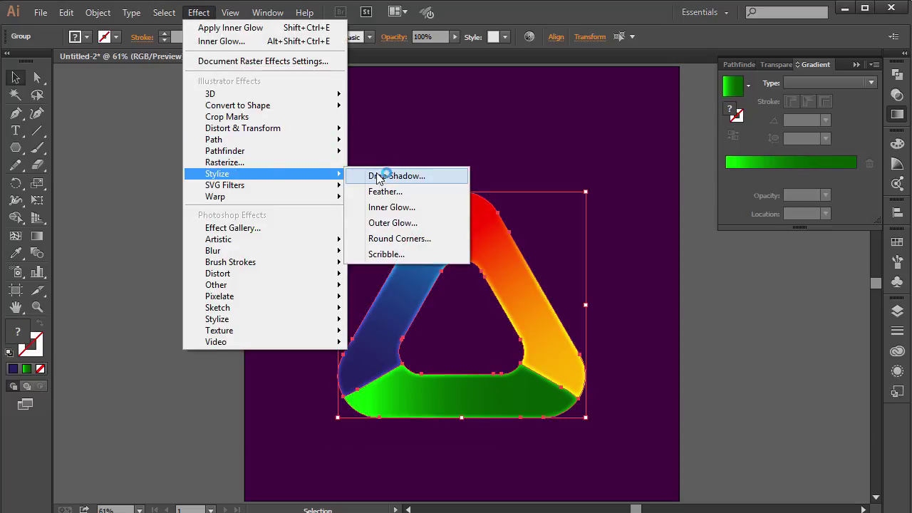
pyautogui.click(389, 208)
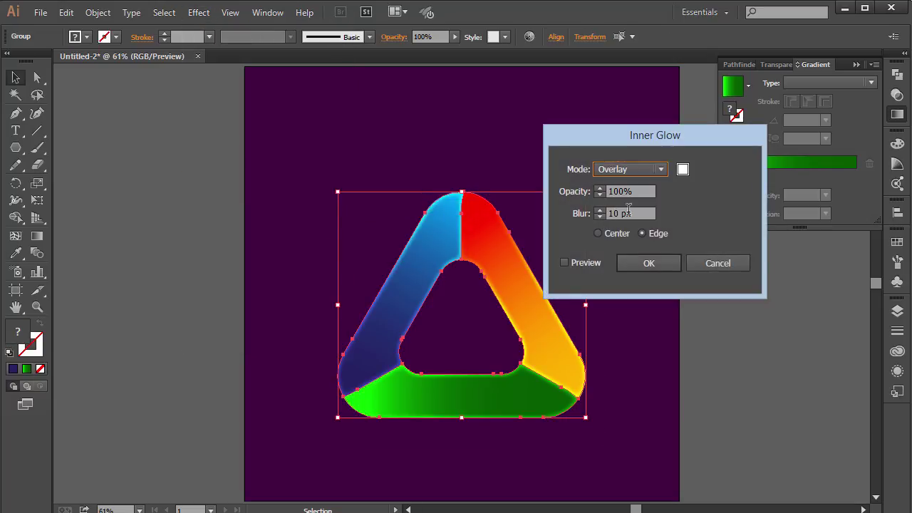
pyautogui.click(586, 263)
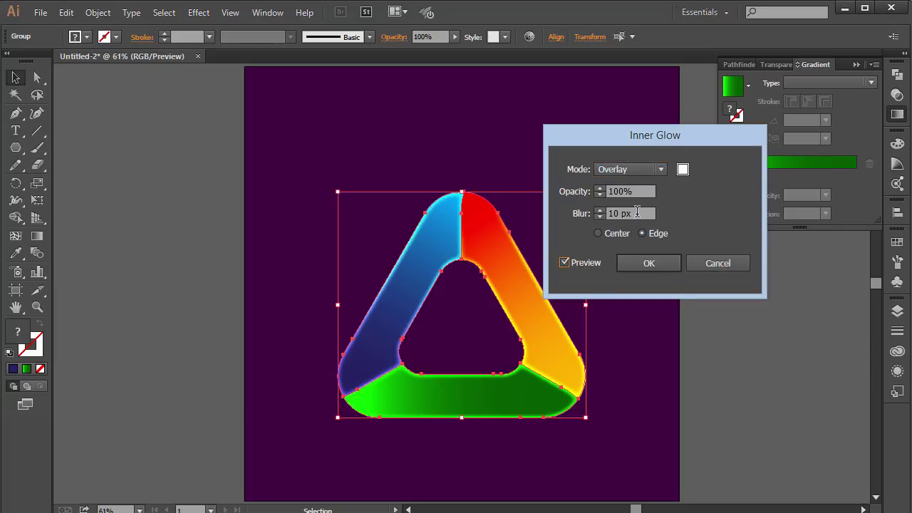
pyautogui.doubleClick(637, 213)
pyautogui.write('20')
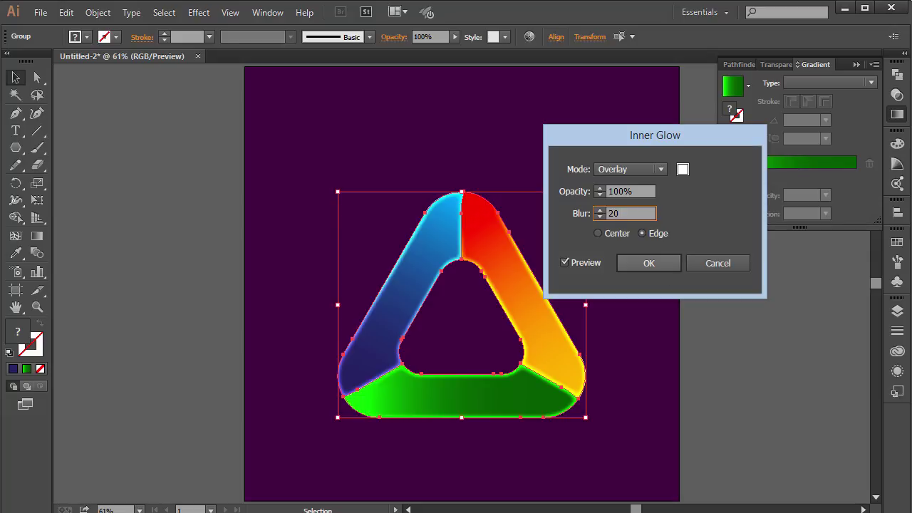
pyautogui.press('Tab')
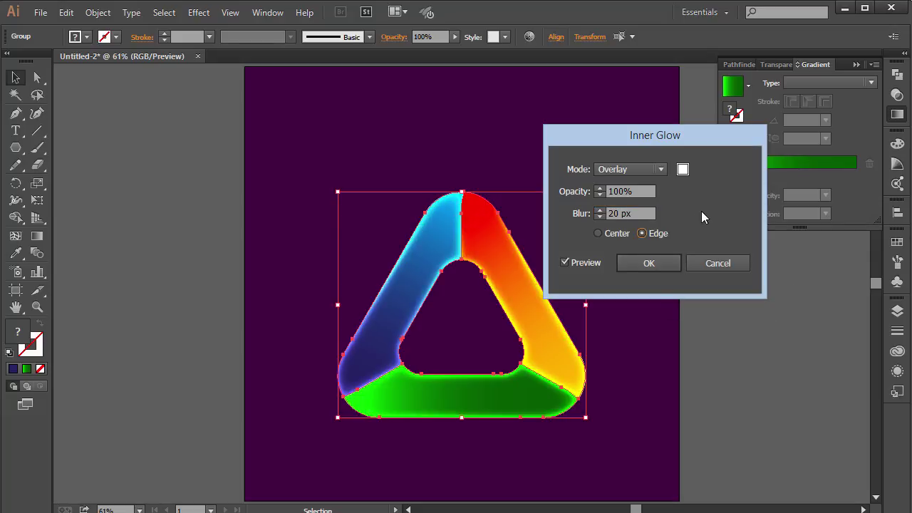
# Set the inner glow's opacity to 75% and try the Color Dodge blending mode on the three segments.
pyautogui.doubleClick(630, 191)
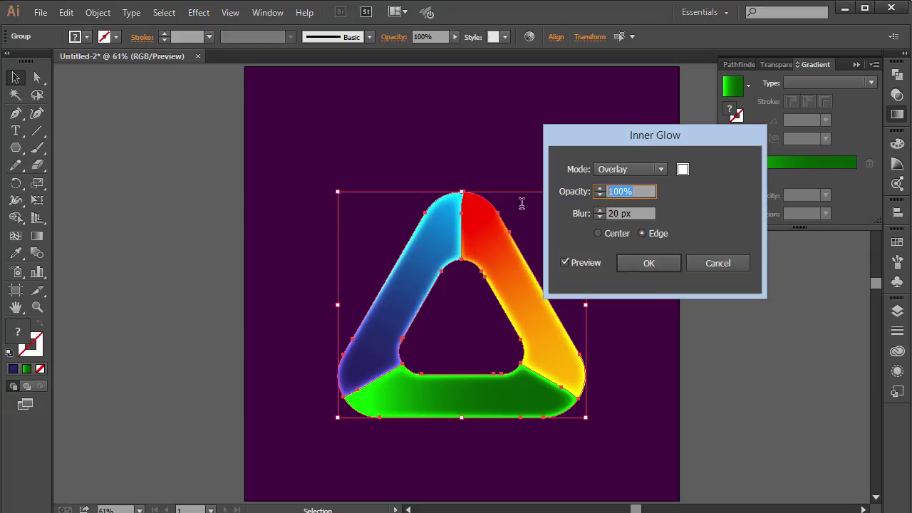
pyautogui.write('75')
pyautogui.click(663, 170)
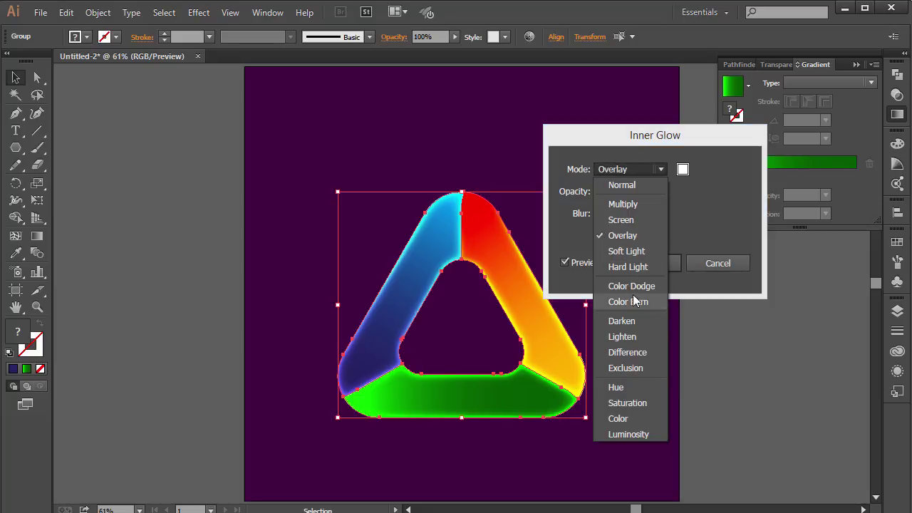
pyautogui.click(676, 234)
pyautogui.press('Up')
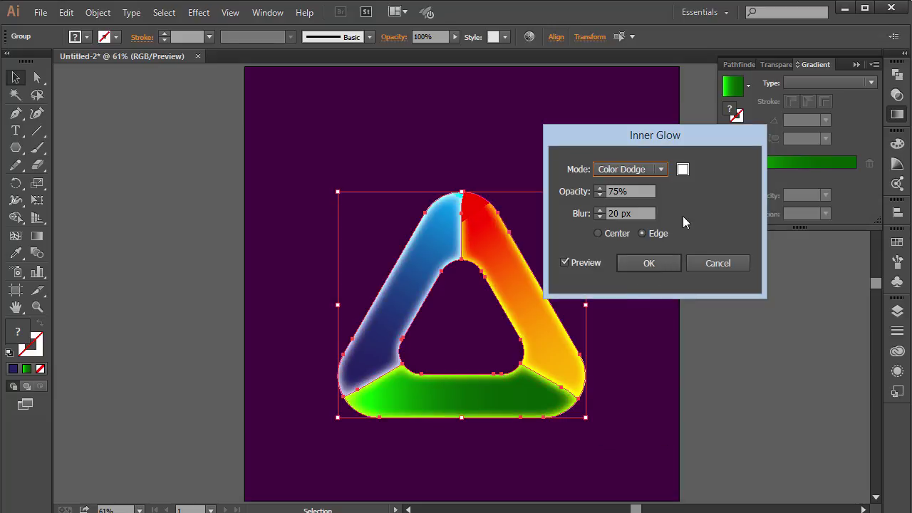
pyautogui.click(584, 262)
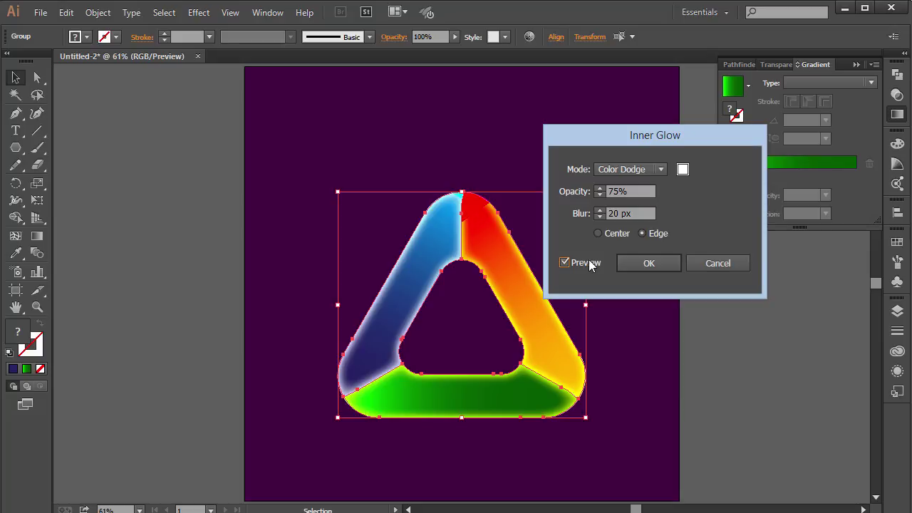
# Return the inner glow to Overlay mode, apply it to the three segments and deselect them.
pyautogui.click(632, 169)
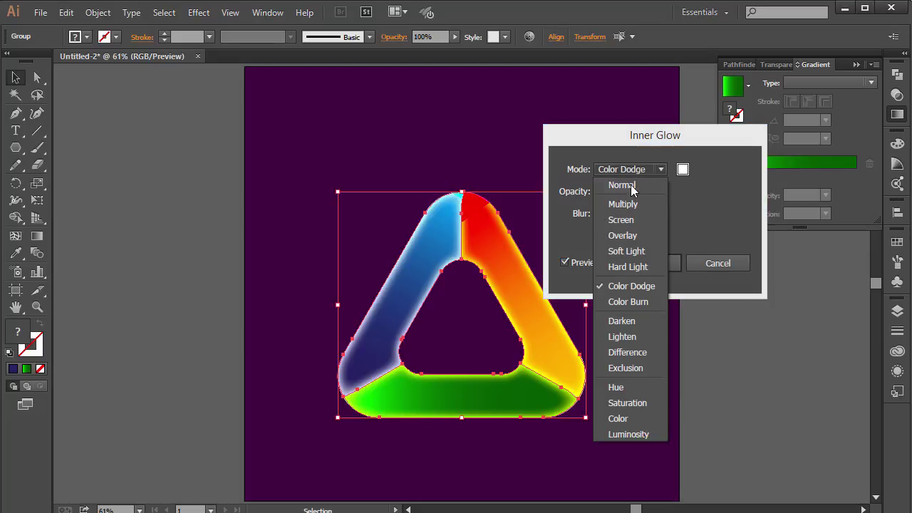
pyautogui.click(634, 285)
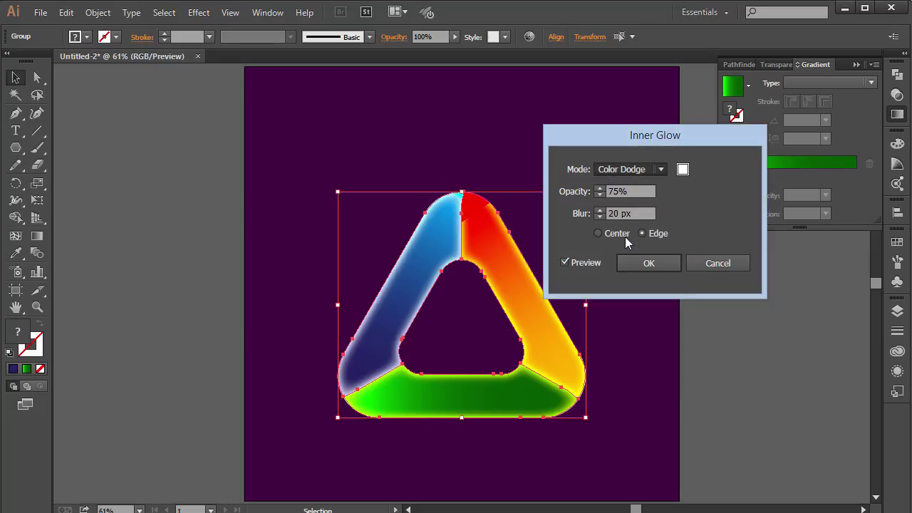
pyautogui.click(658, 263)
pyautogui.click(778, 265)
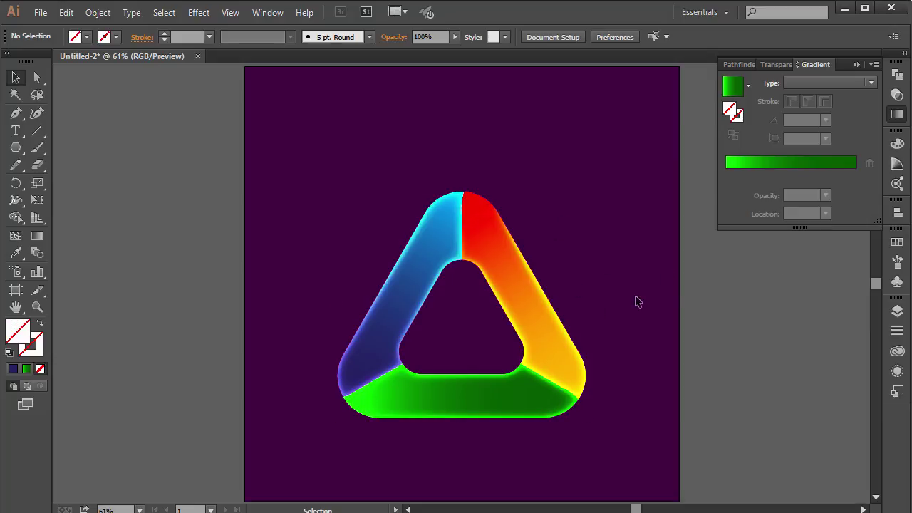